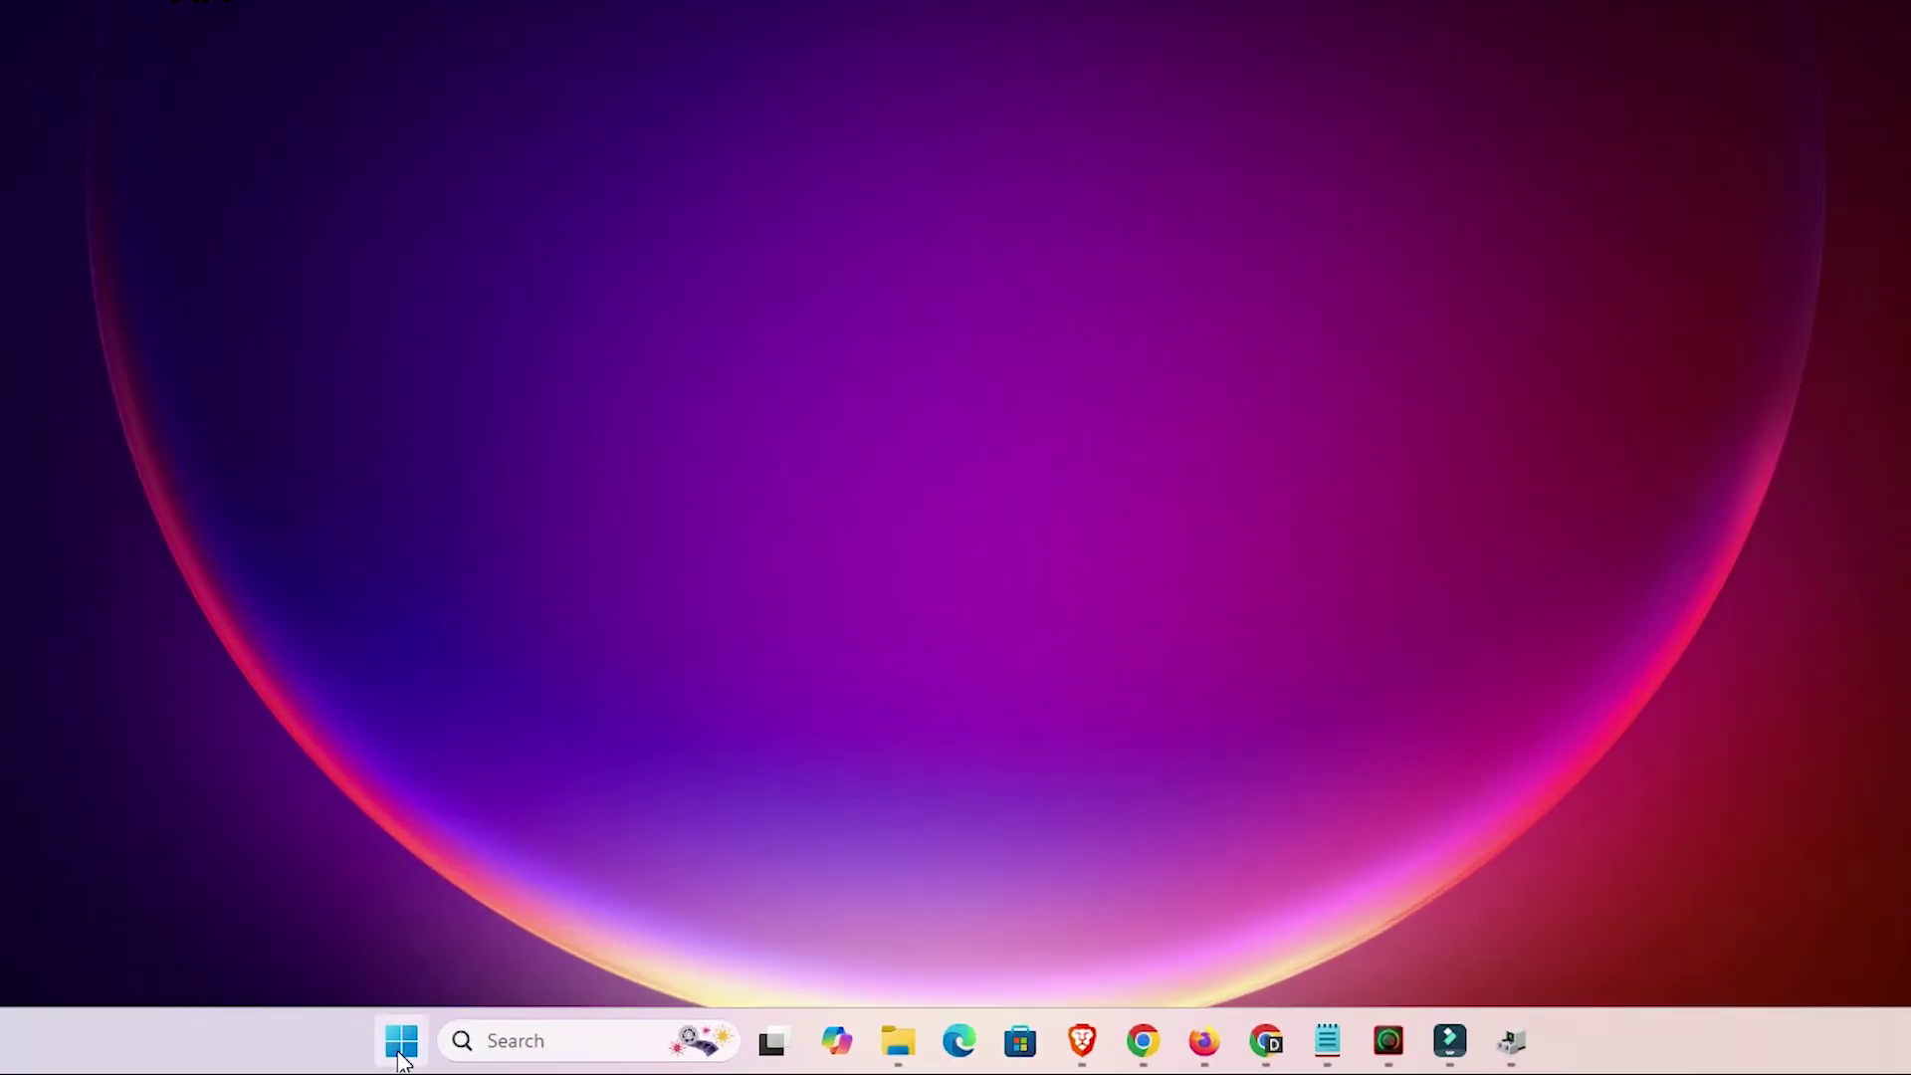
Search 'device' from the Start menu and launch Device Manager from the results.
left_click(403, 1045)
left_click(402, 1055)
left_click(401, 1055)
type("devi")
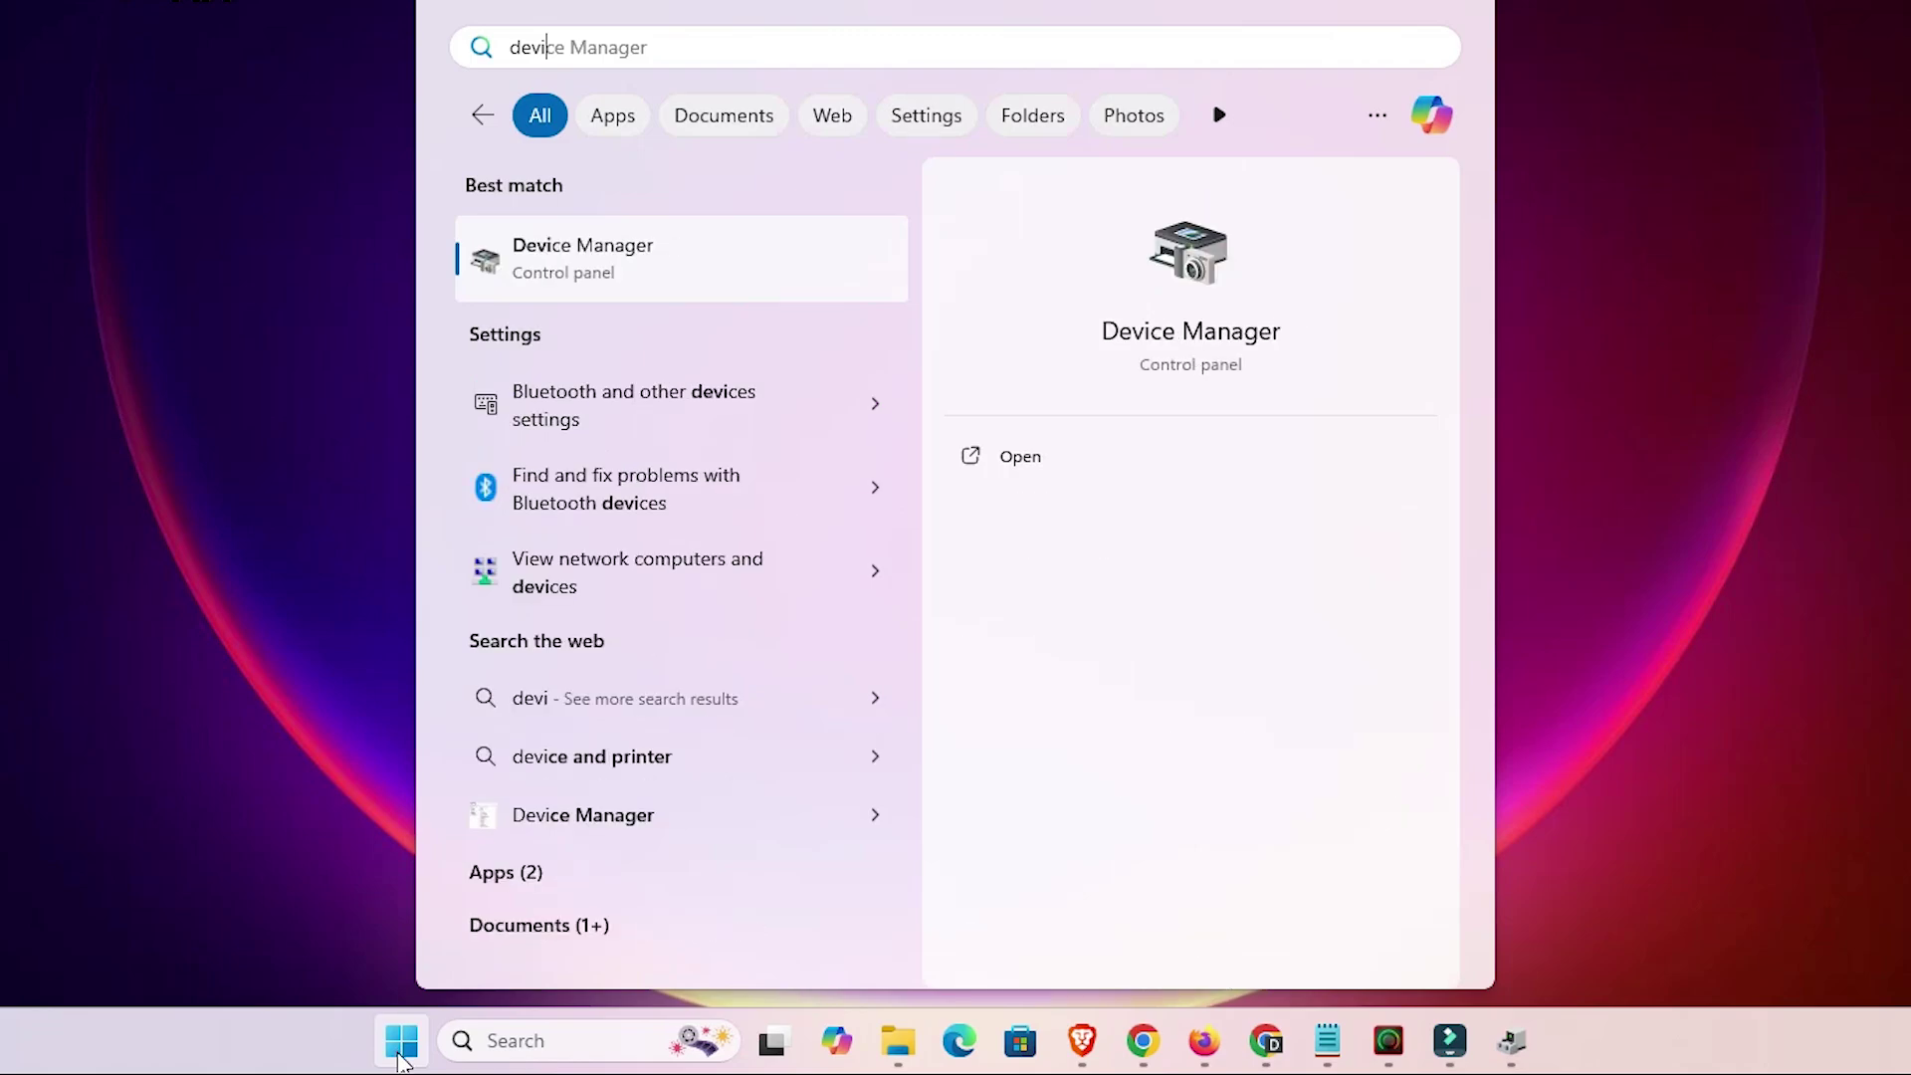
type("ce")
left_click(655, 254)
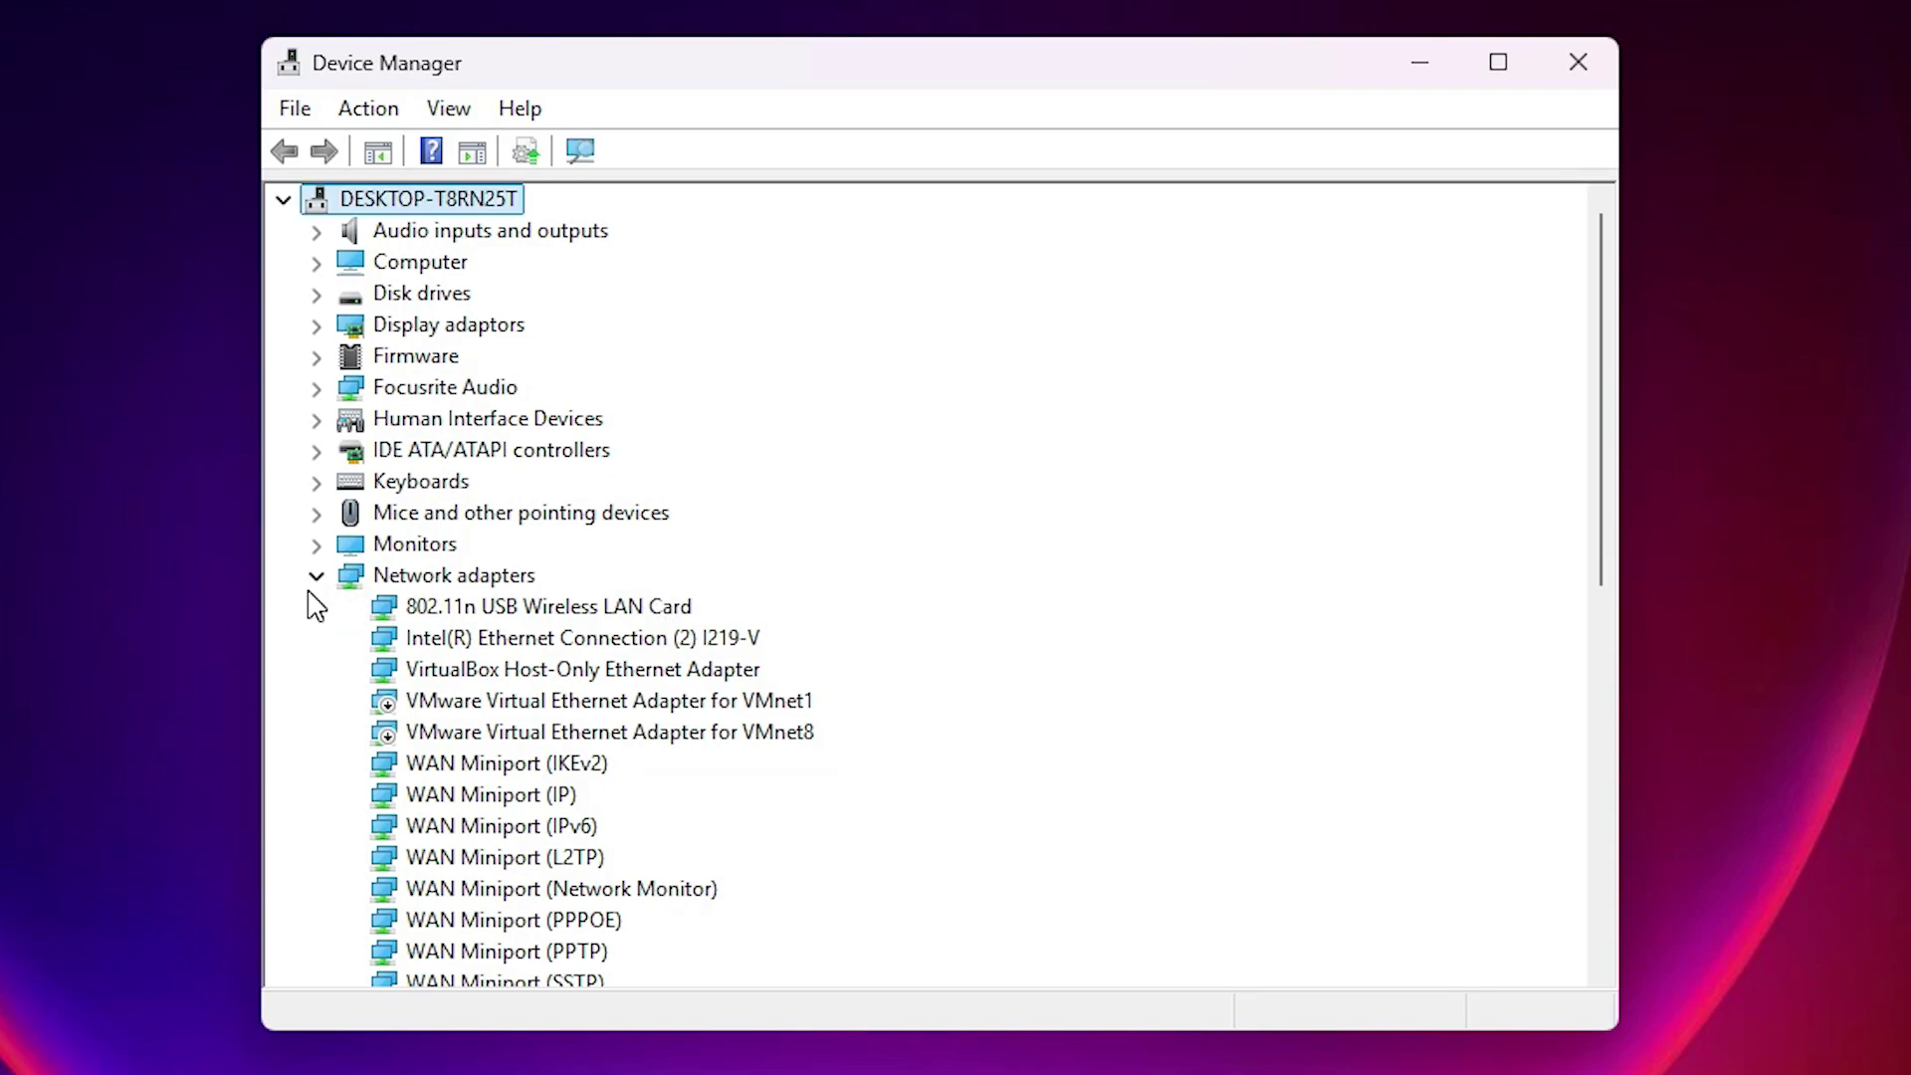
Turn on View > Show hidden devices and collapse Network adapters.
left_click(317, 576)
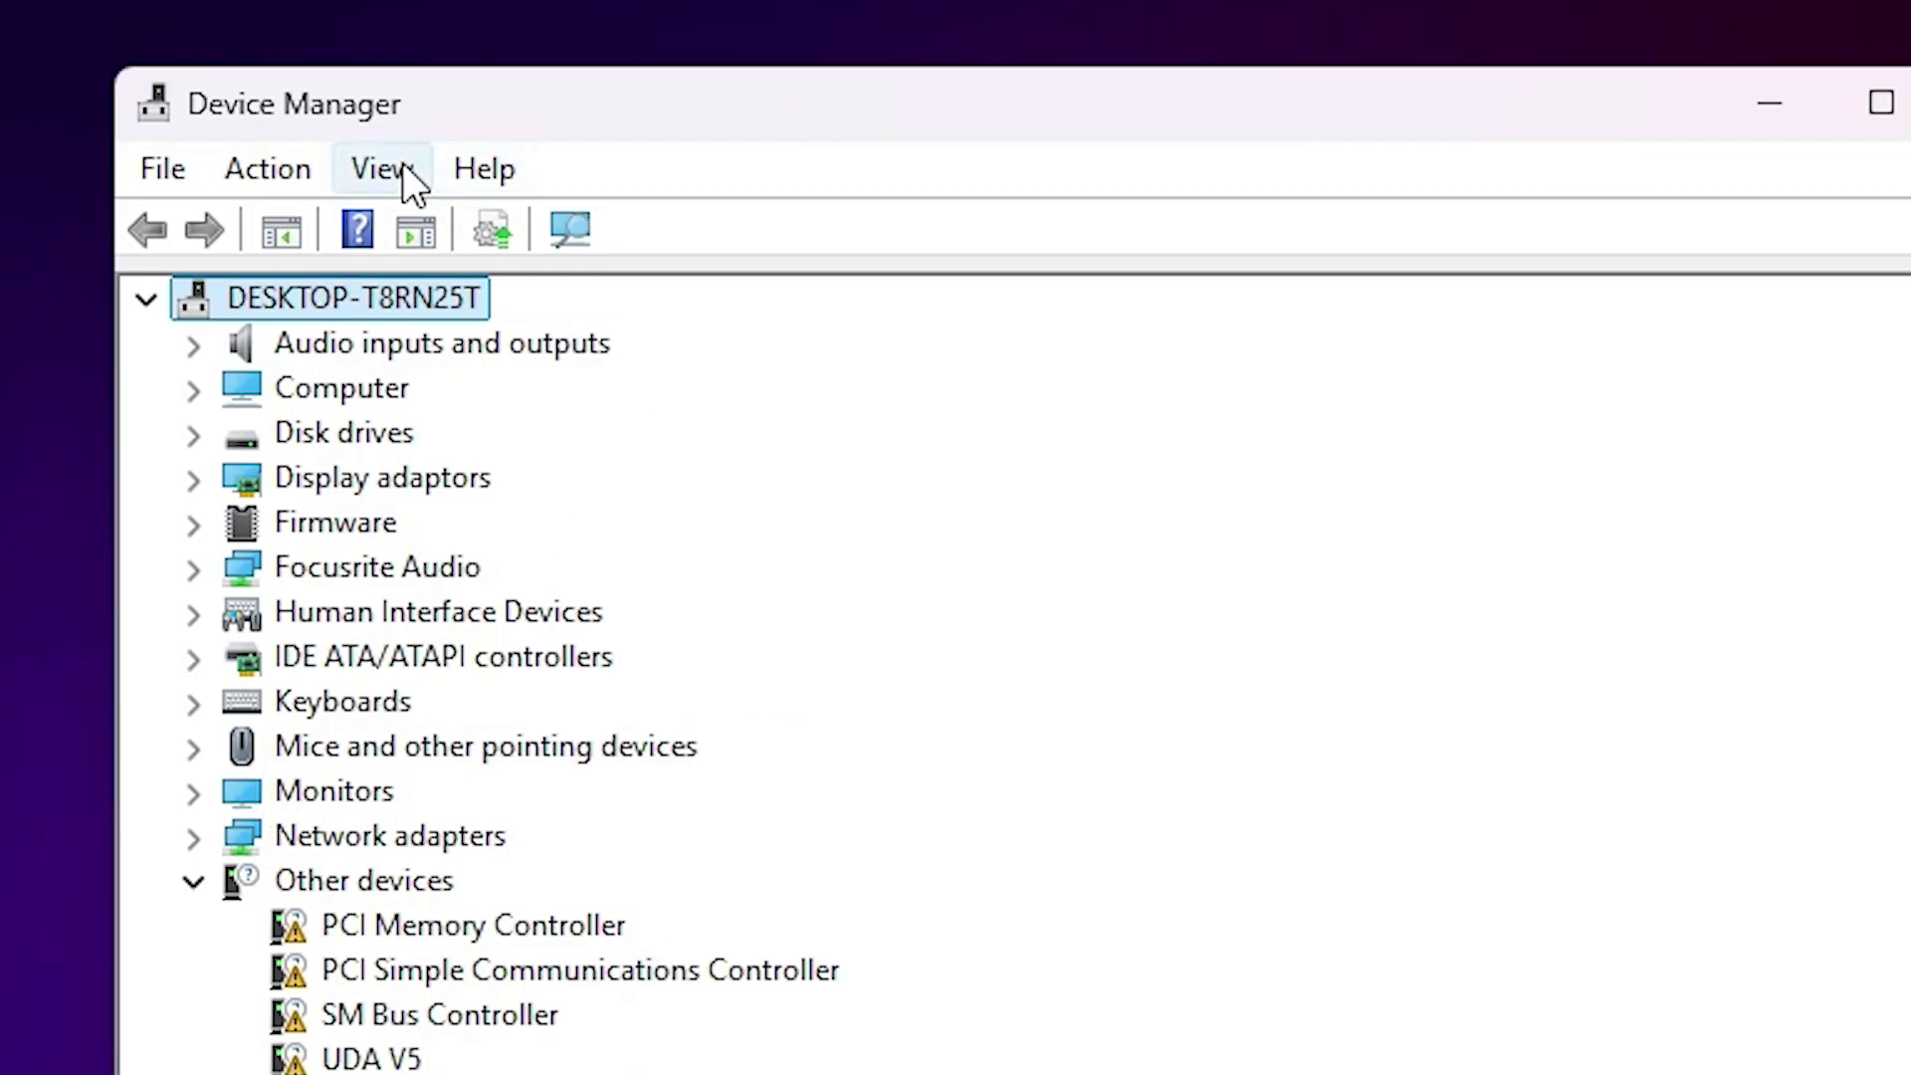
left_click(398, 159)
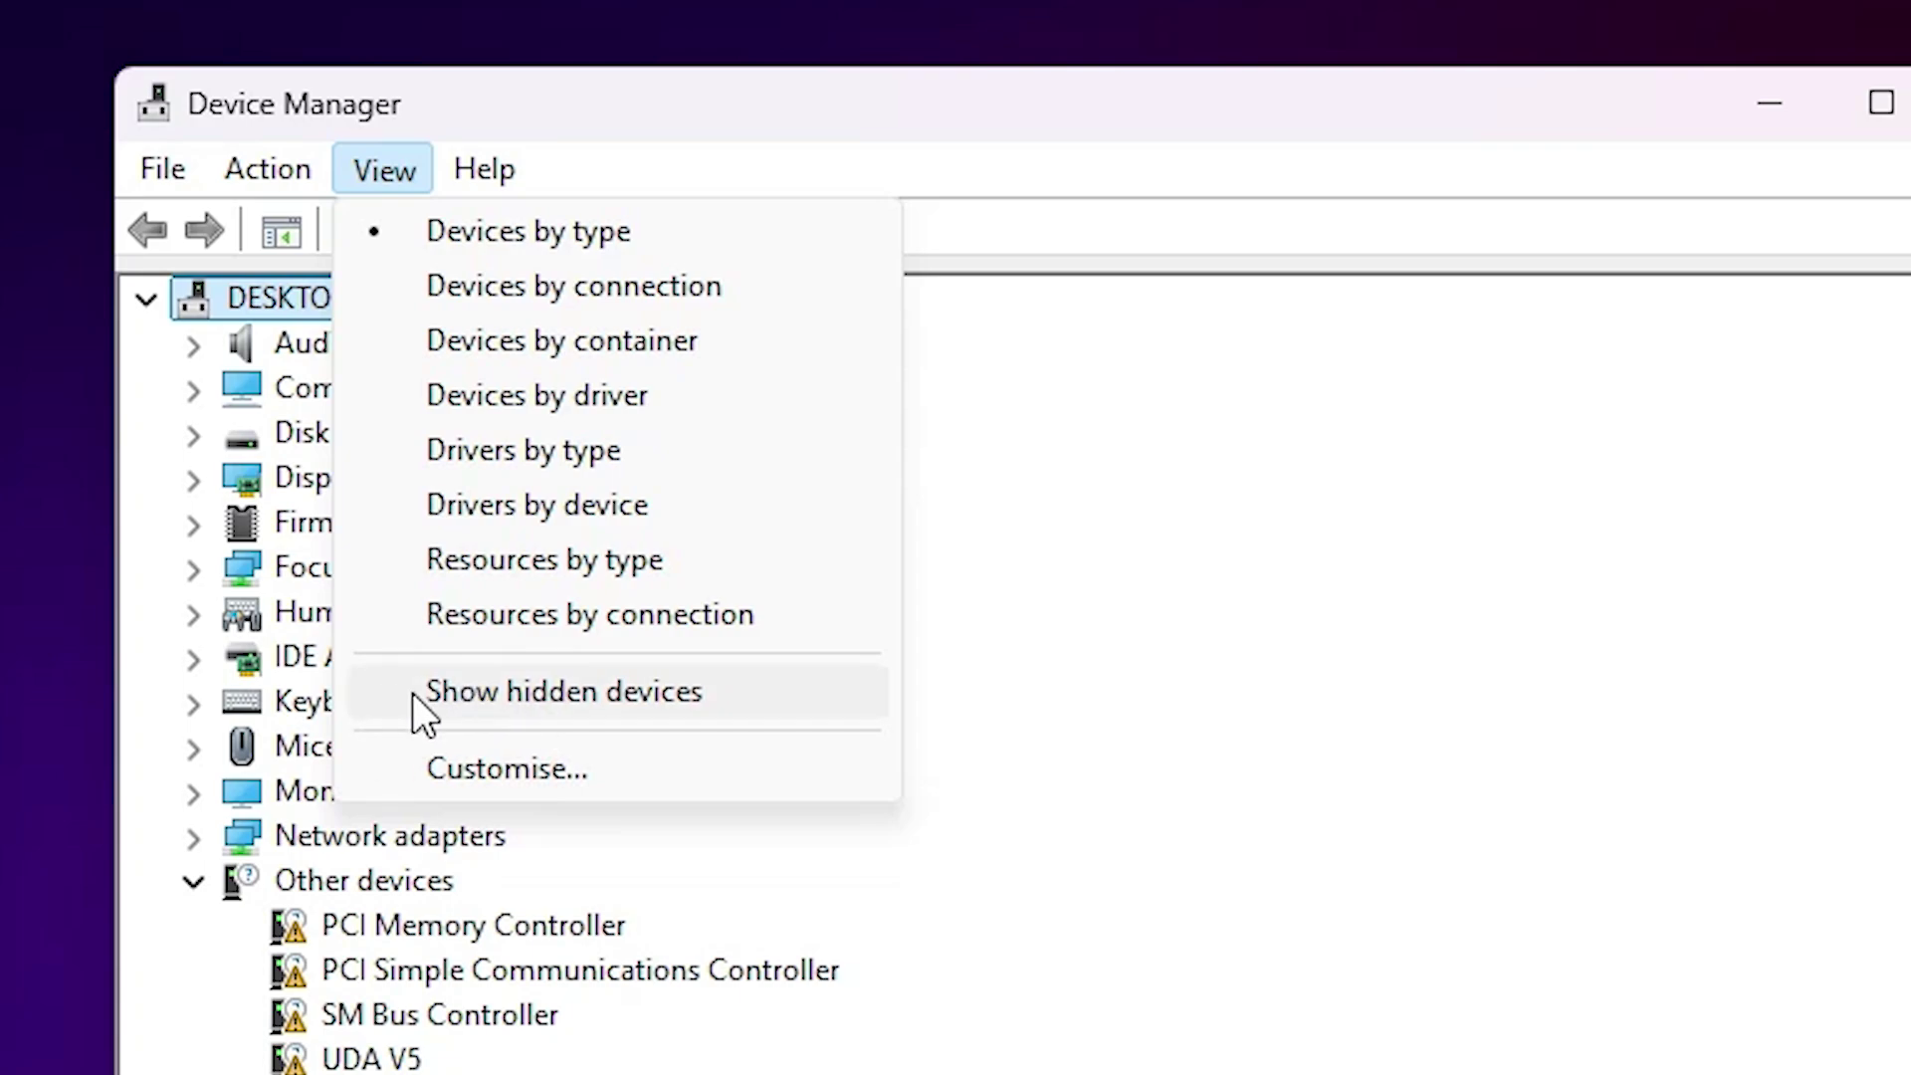
left_click(494, 688)
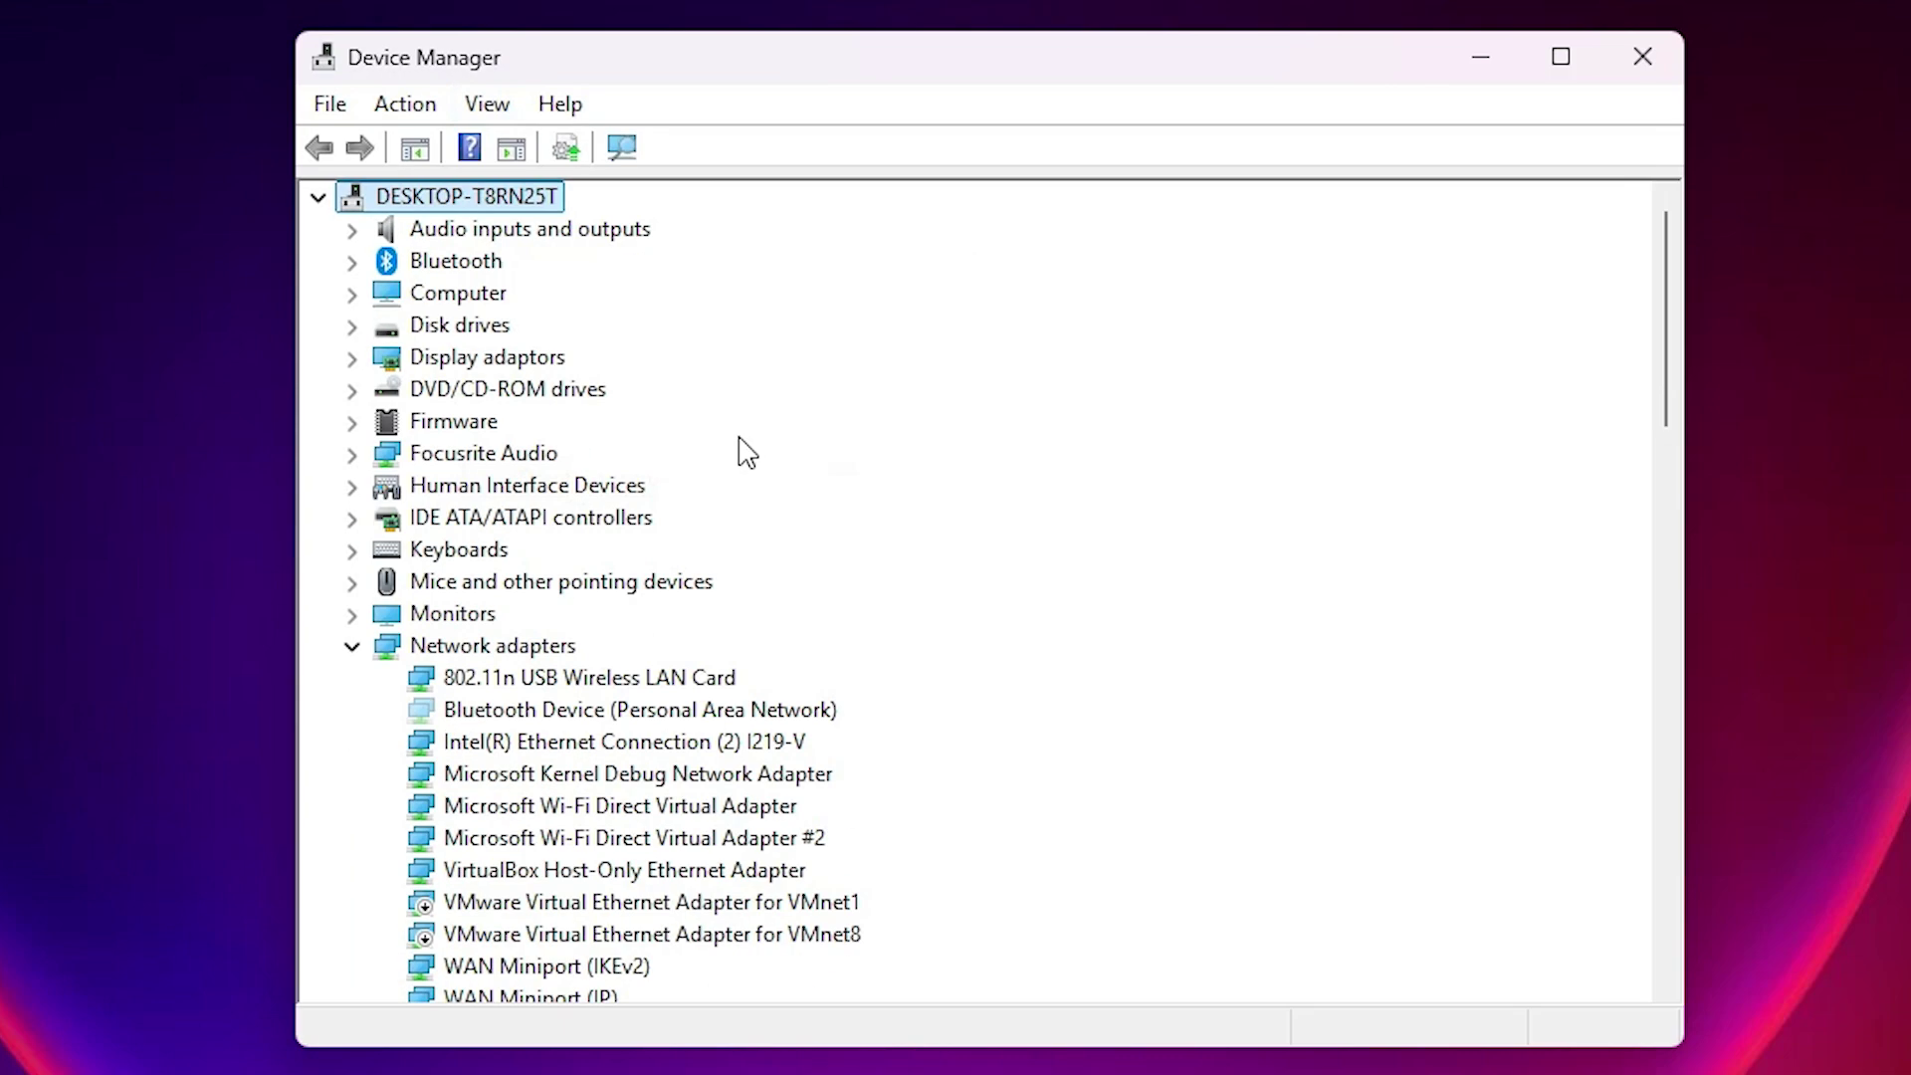
left_click(352, 647)
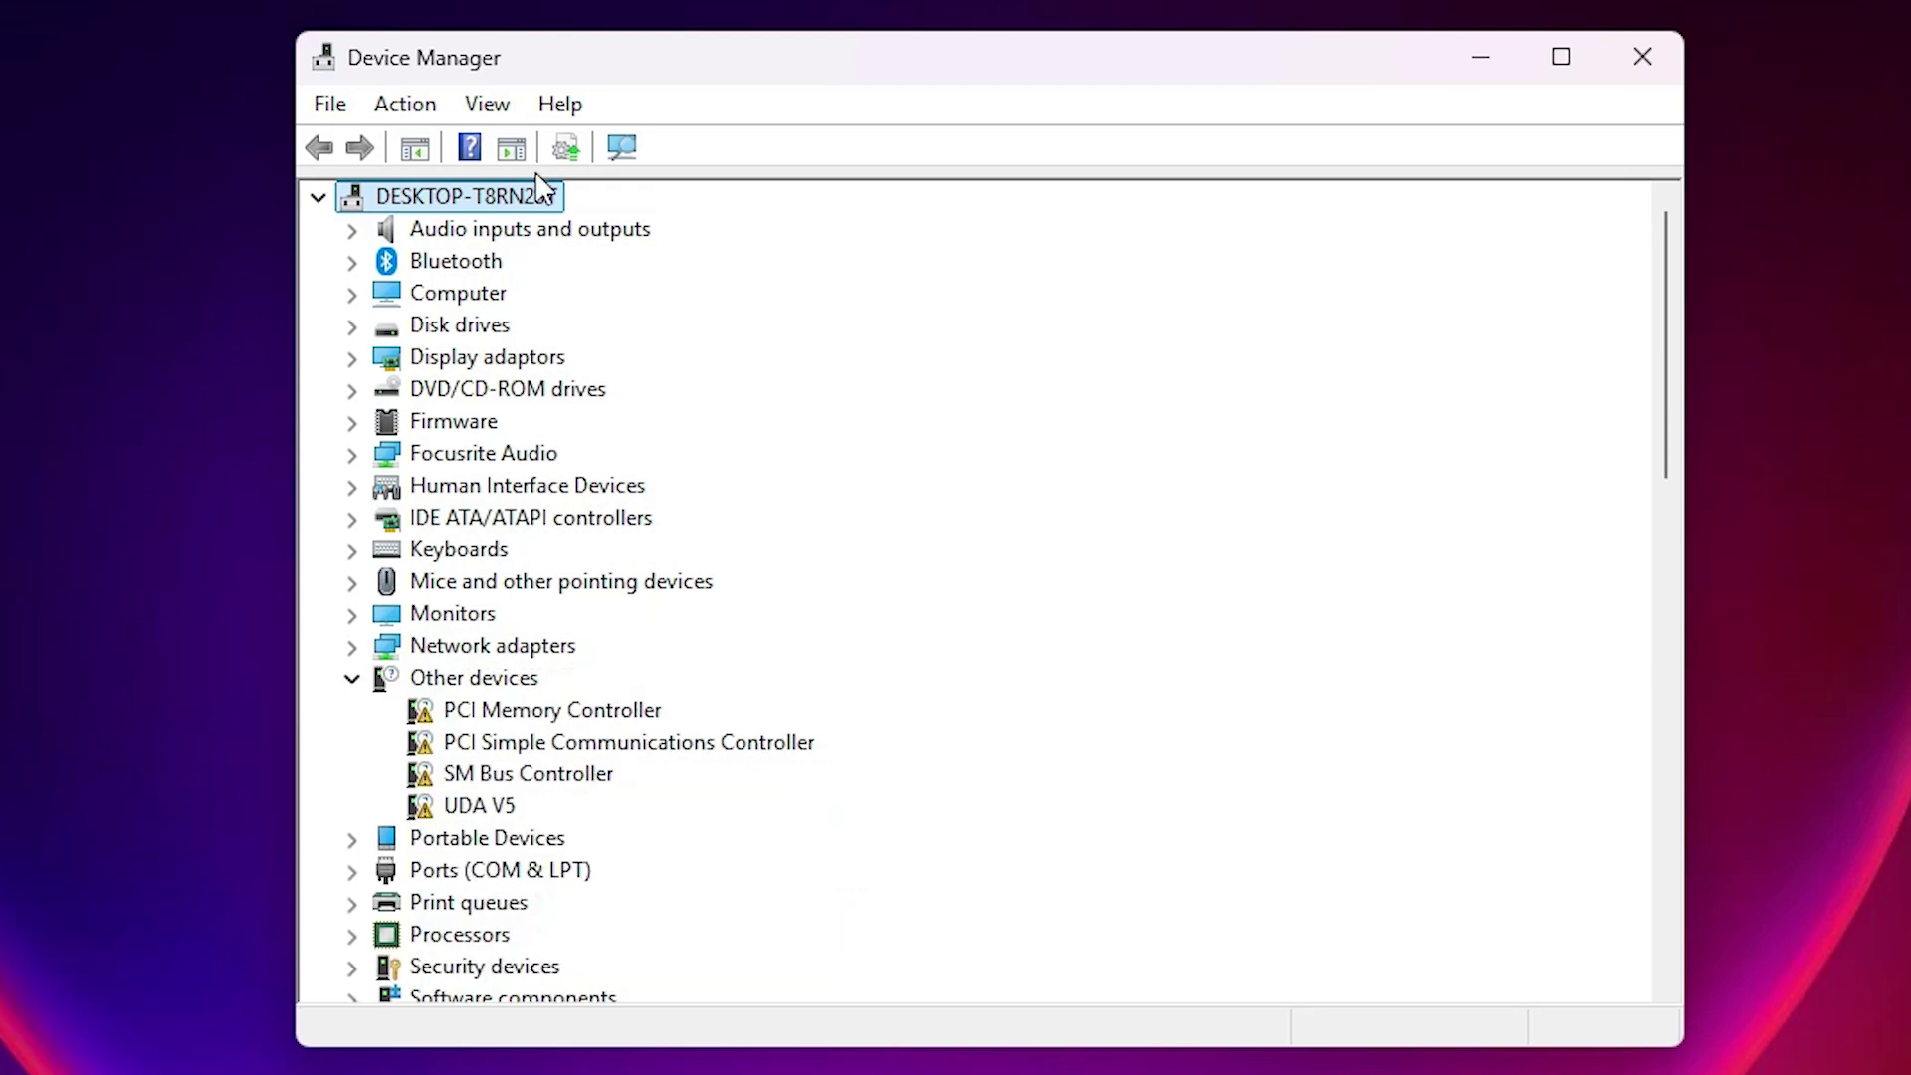
scroll(546, 434, "down", 13)
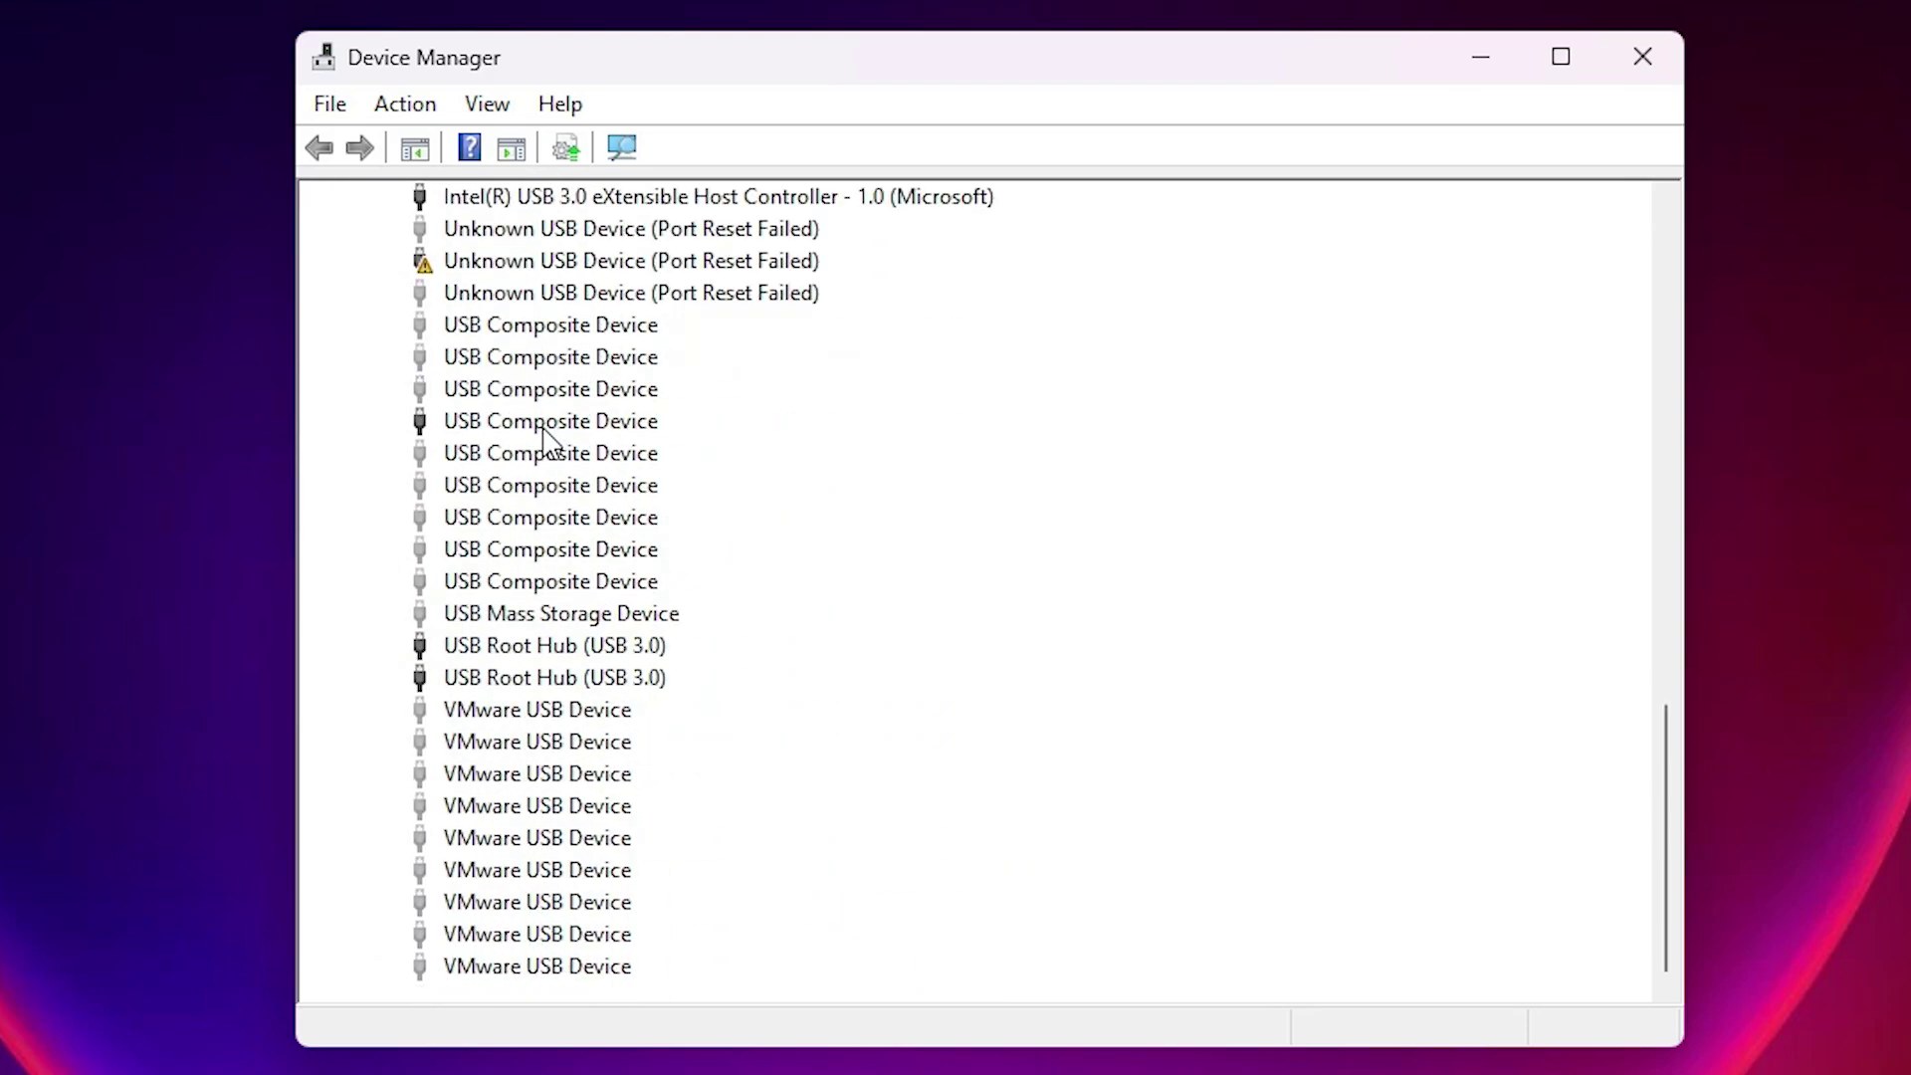
scroll(545, 435, "up", 11)
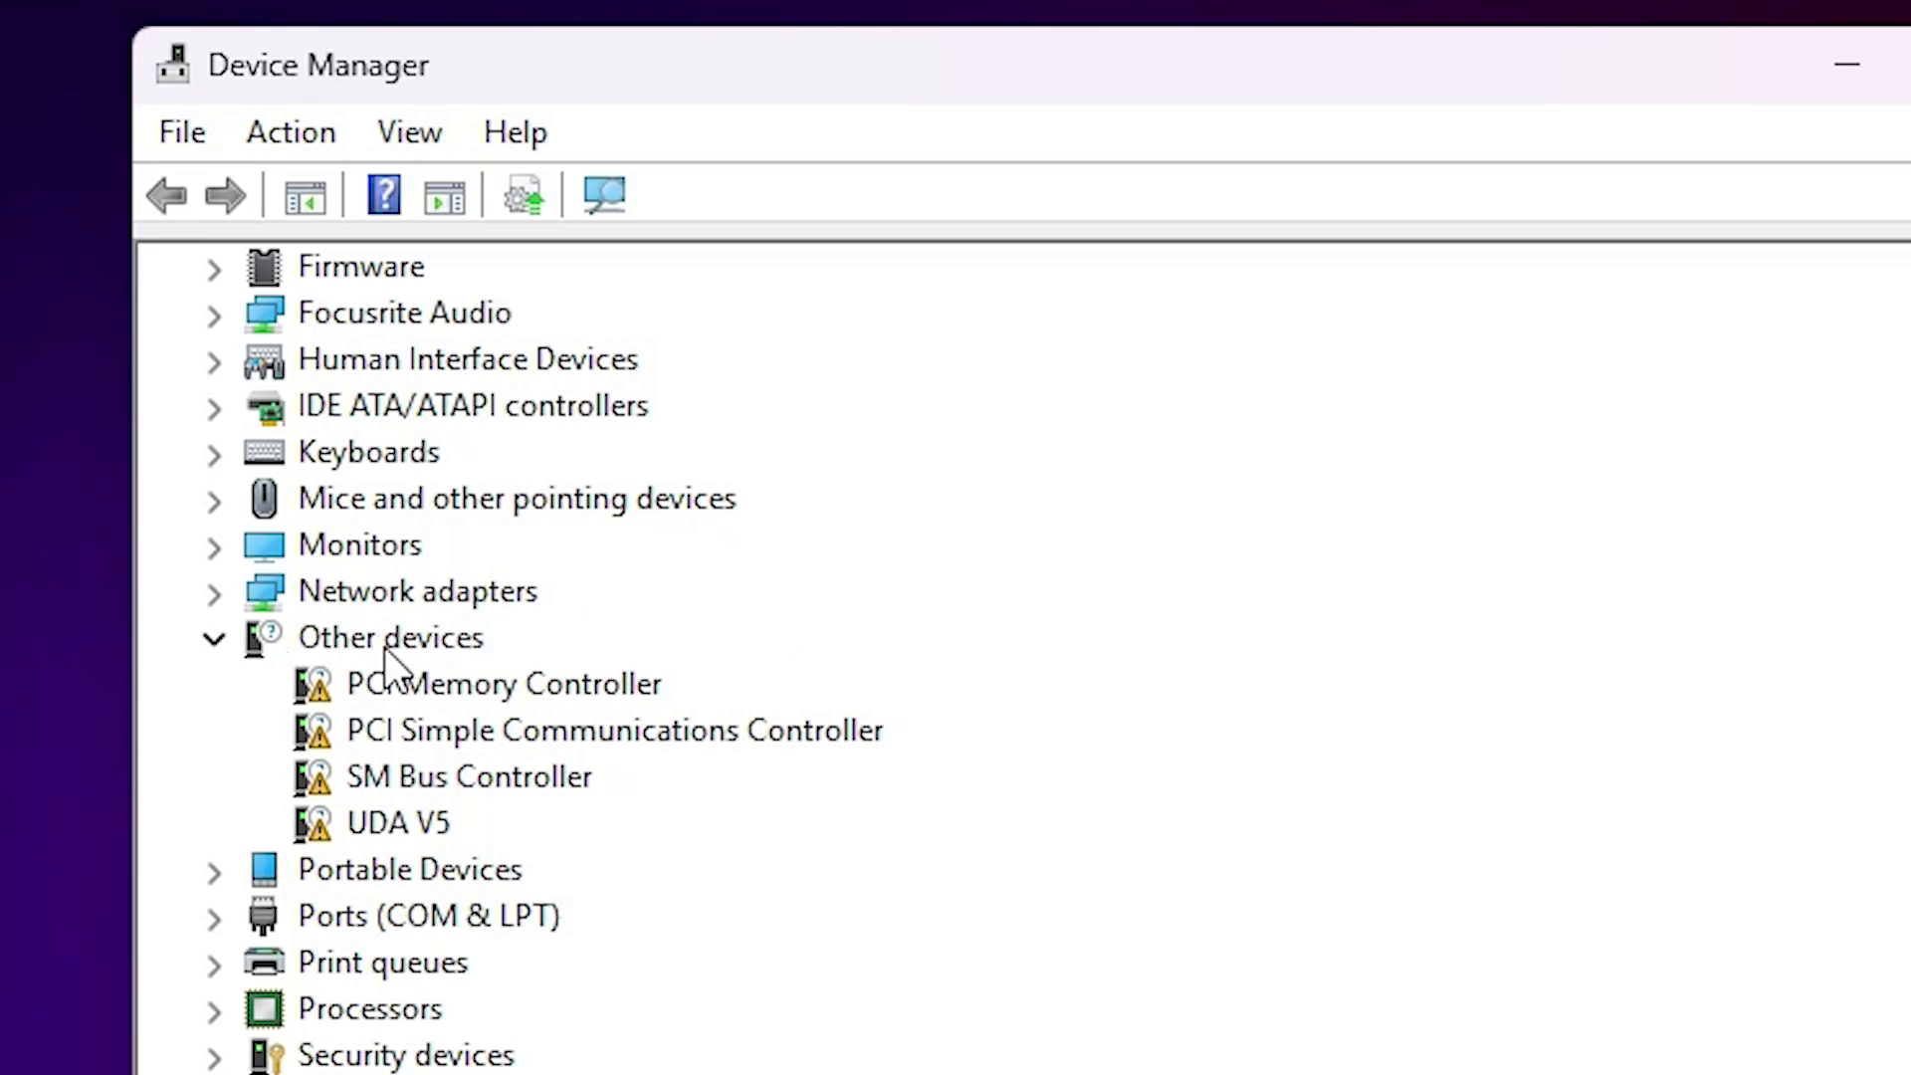
Expand Other devices to reveal its four flagged devices.
left_click(216, 638)
left_click(326, 637)
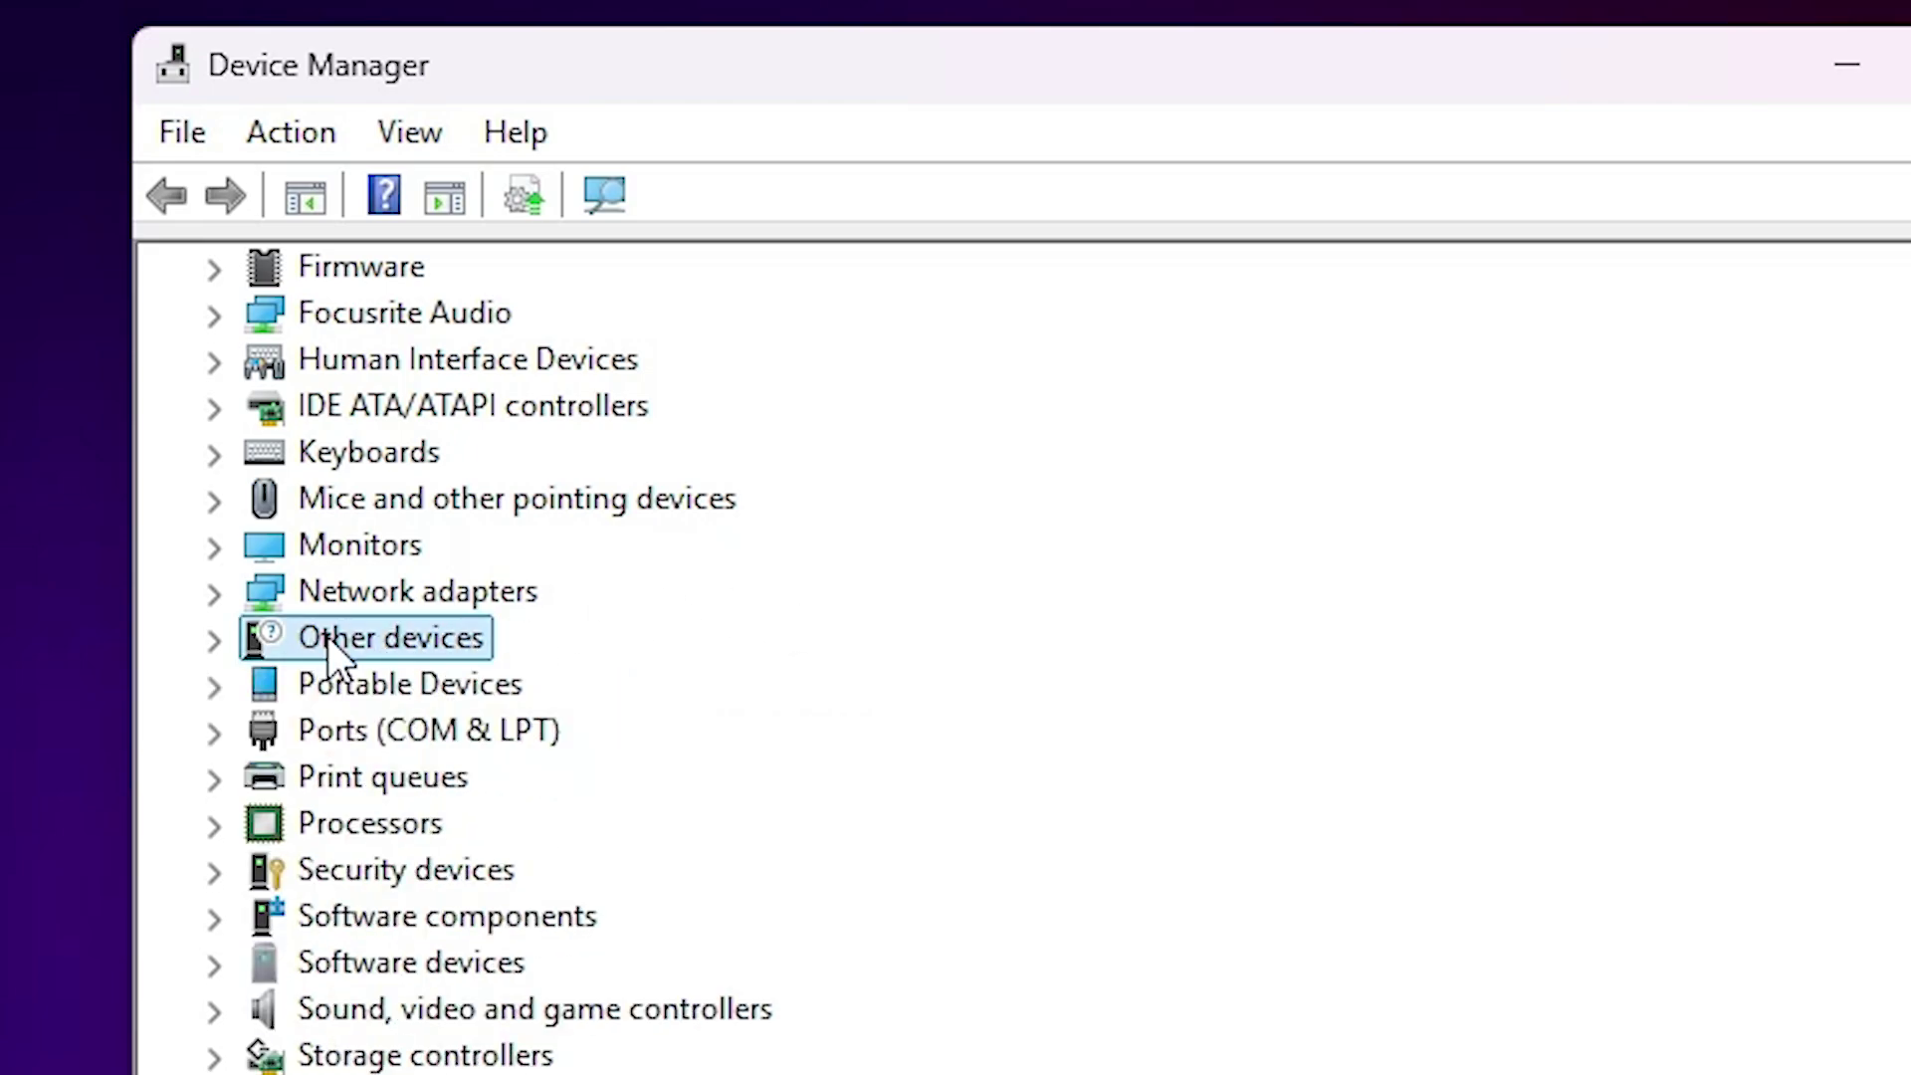
double_click(257, 639)
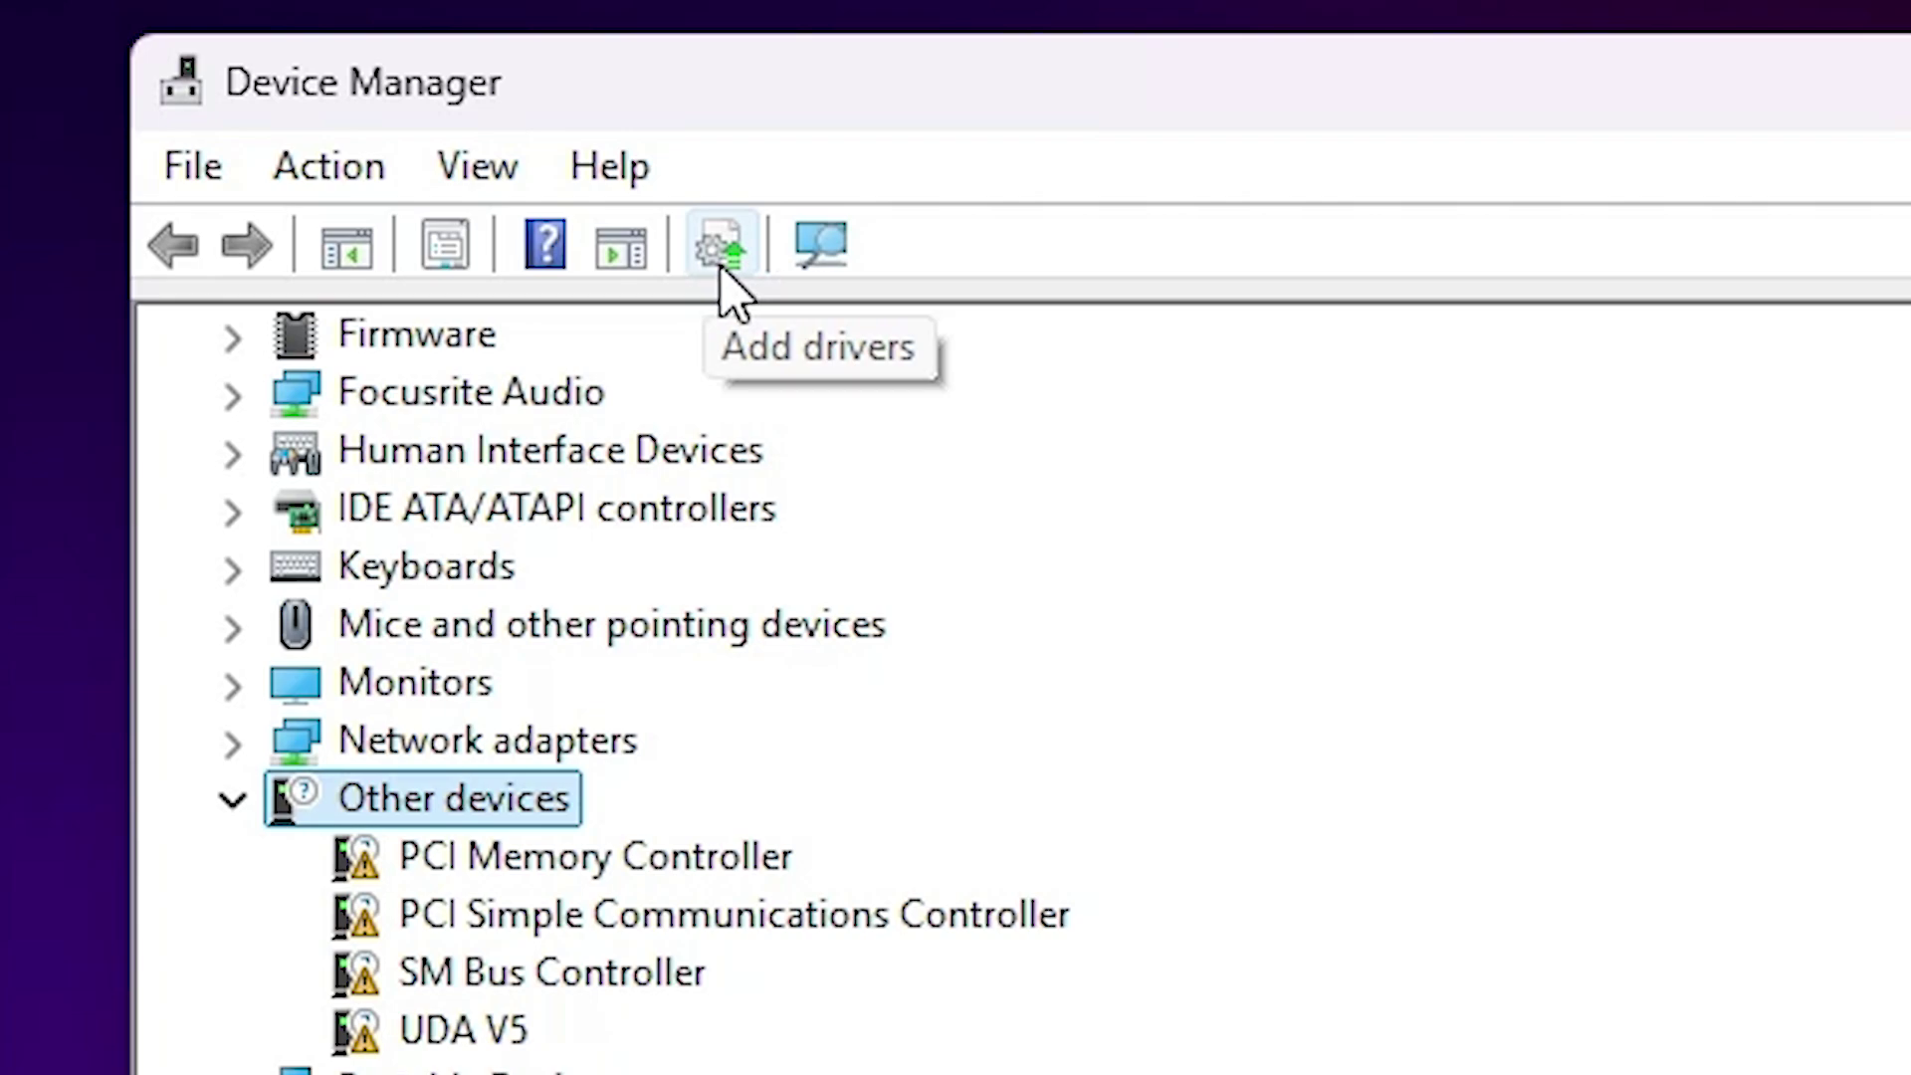
left_click(717, 265)
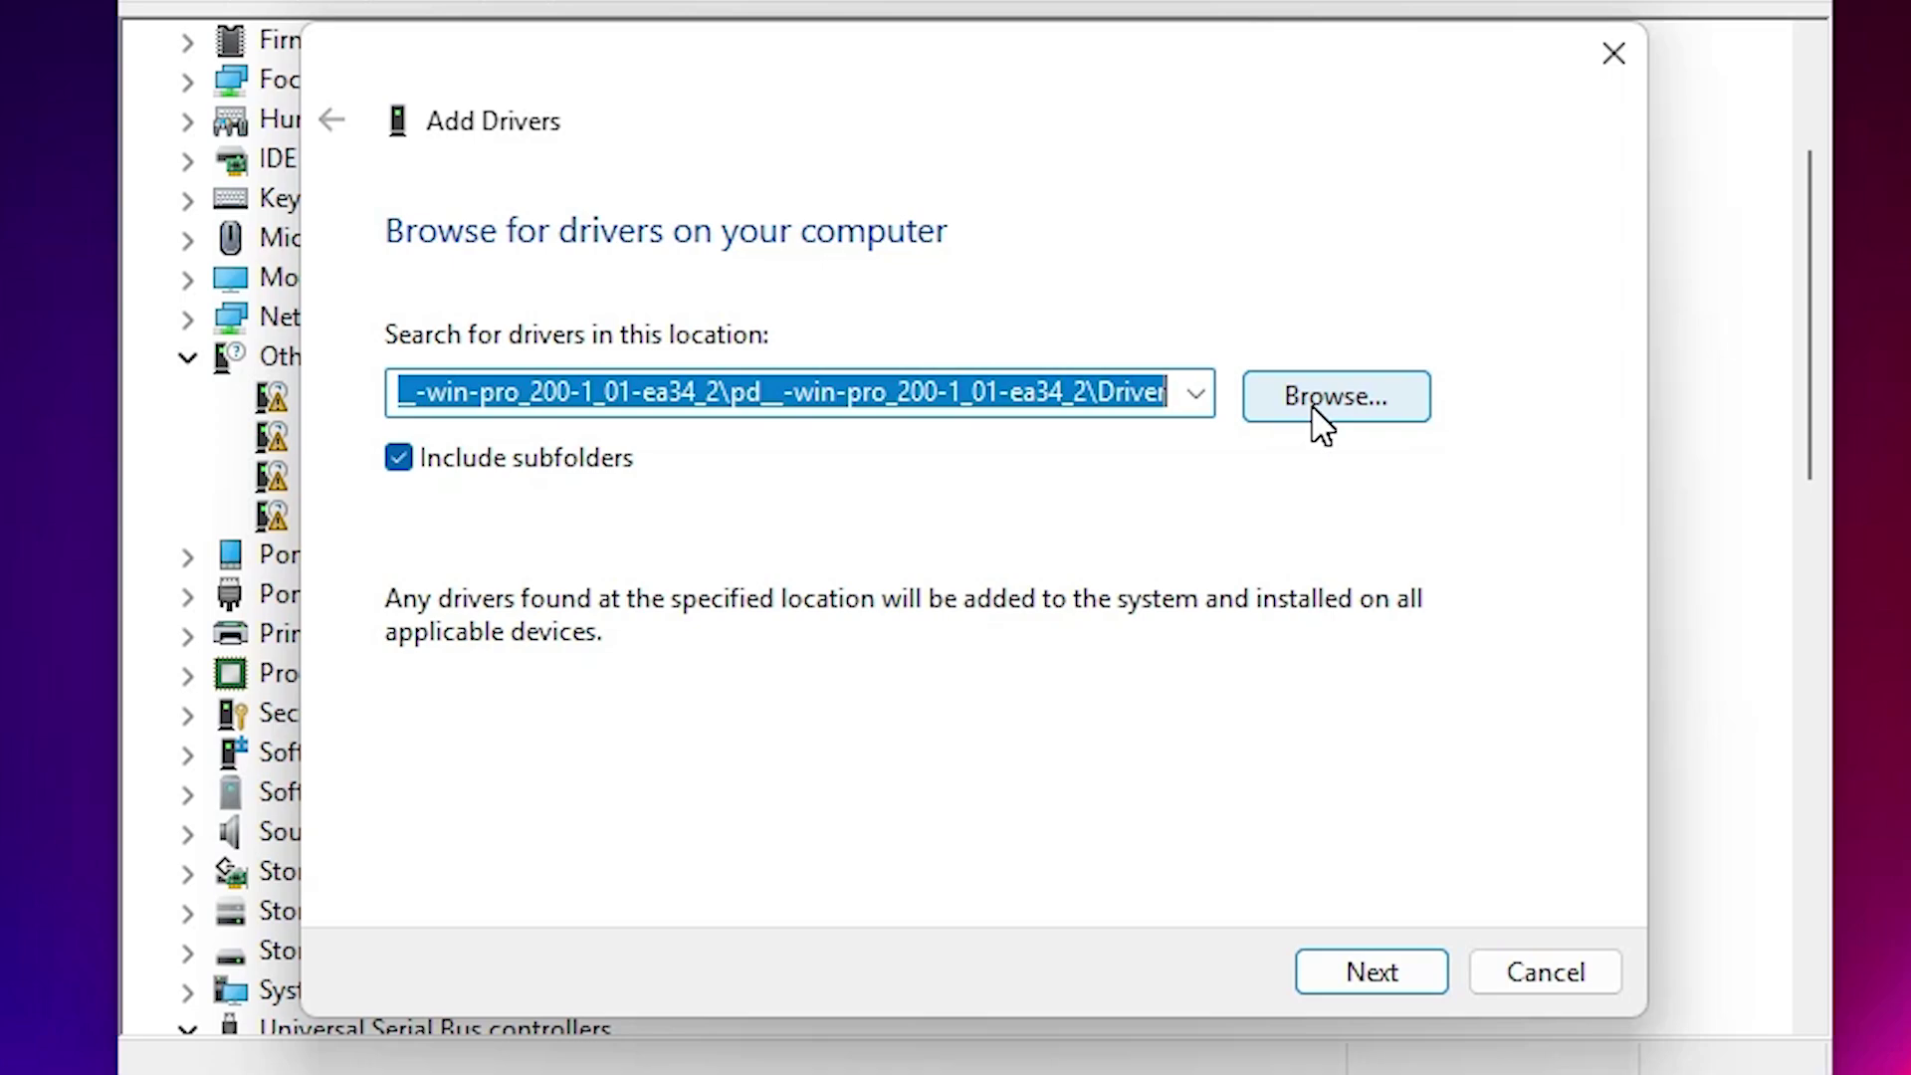
left_click(1313, 407)
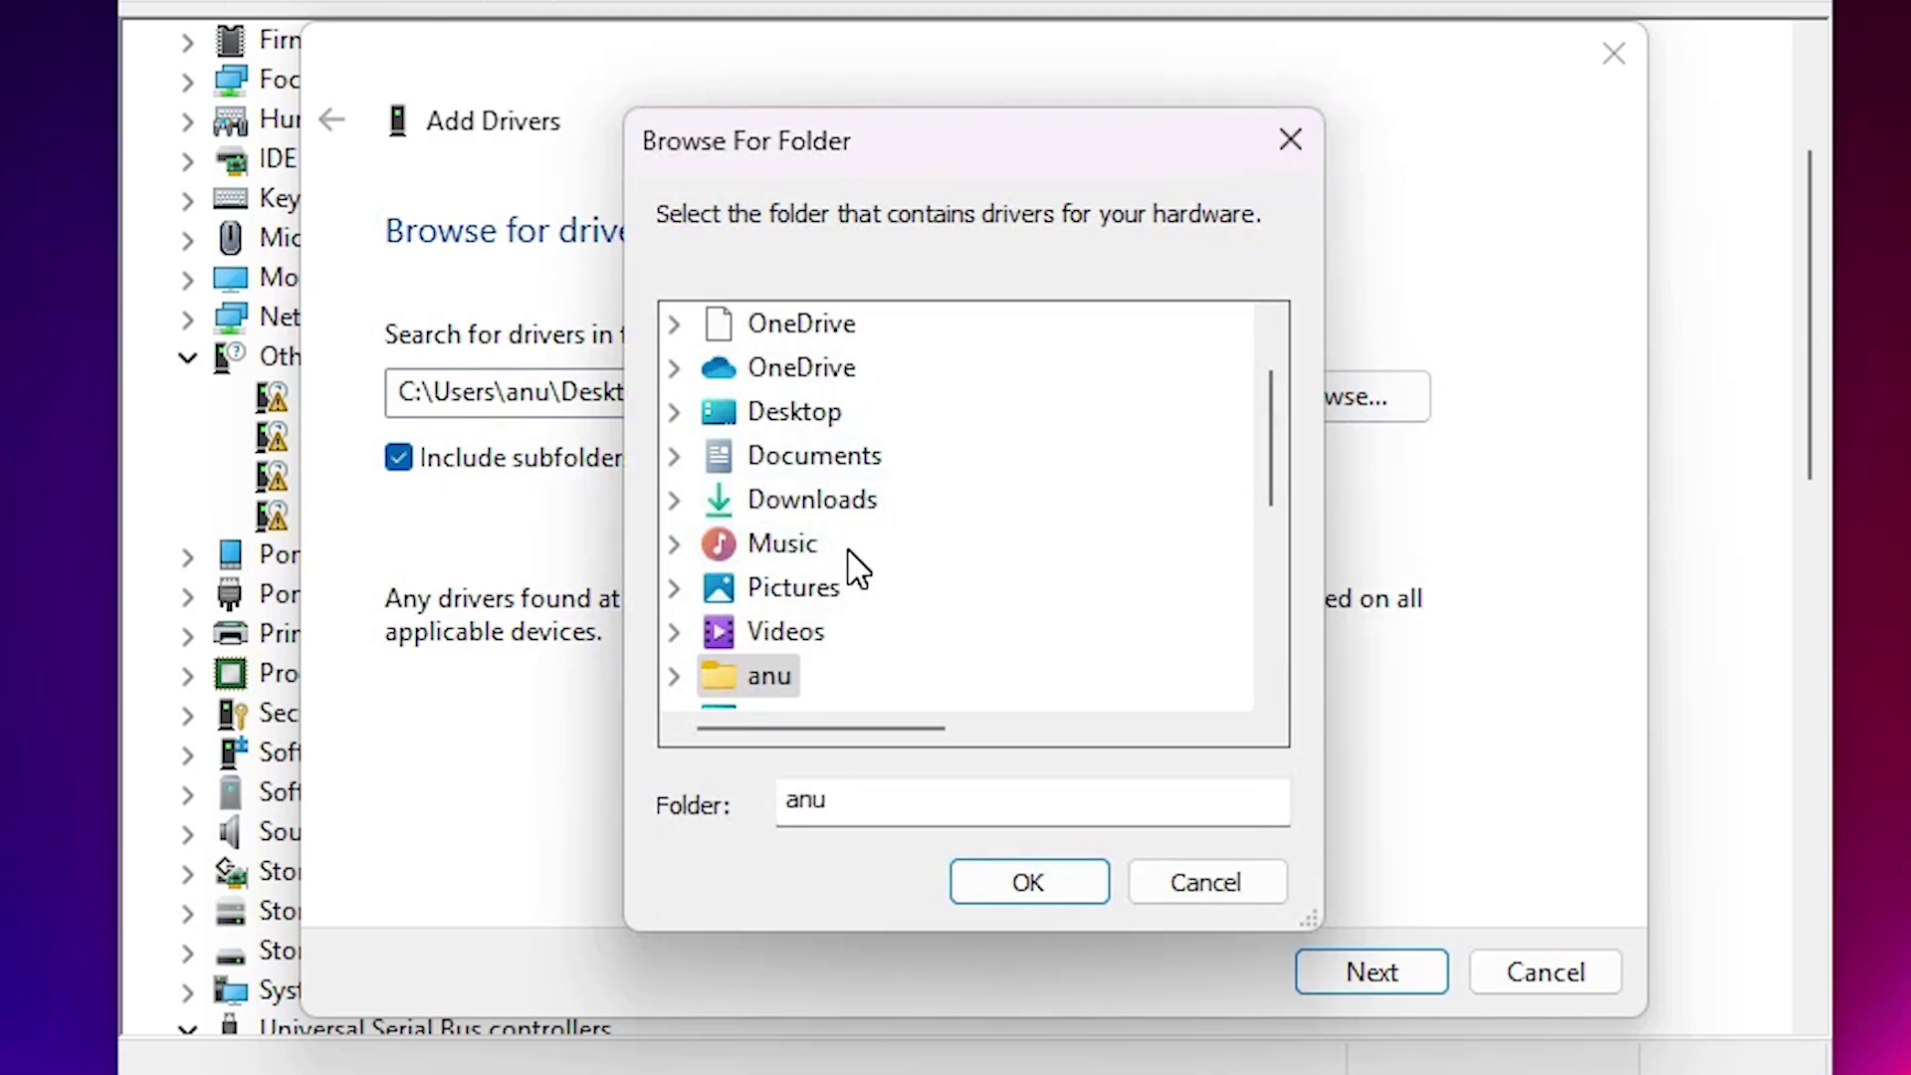
scroll(858, 570, "down", 3)
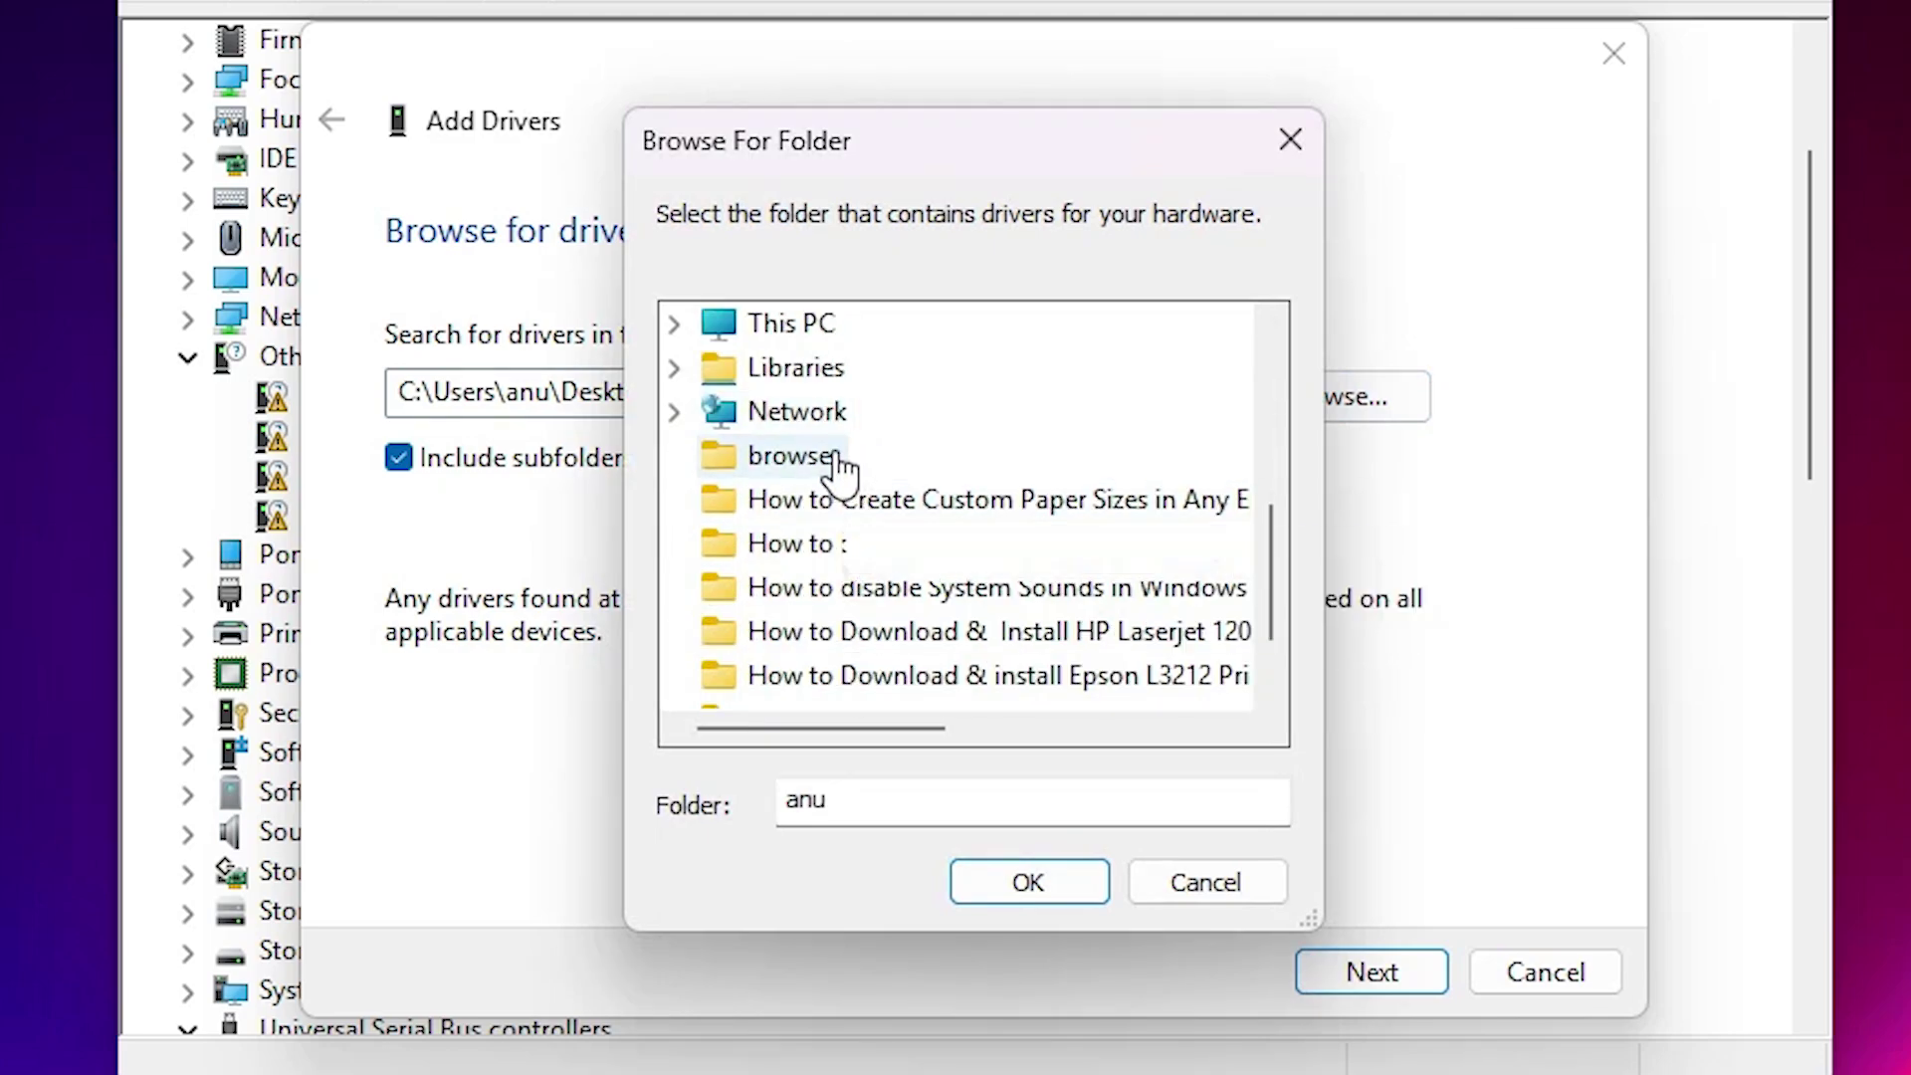
scroll(796, 518, "up", 2)
left_click(796, 587)
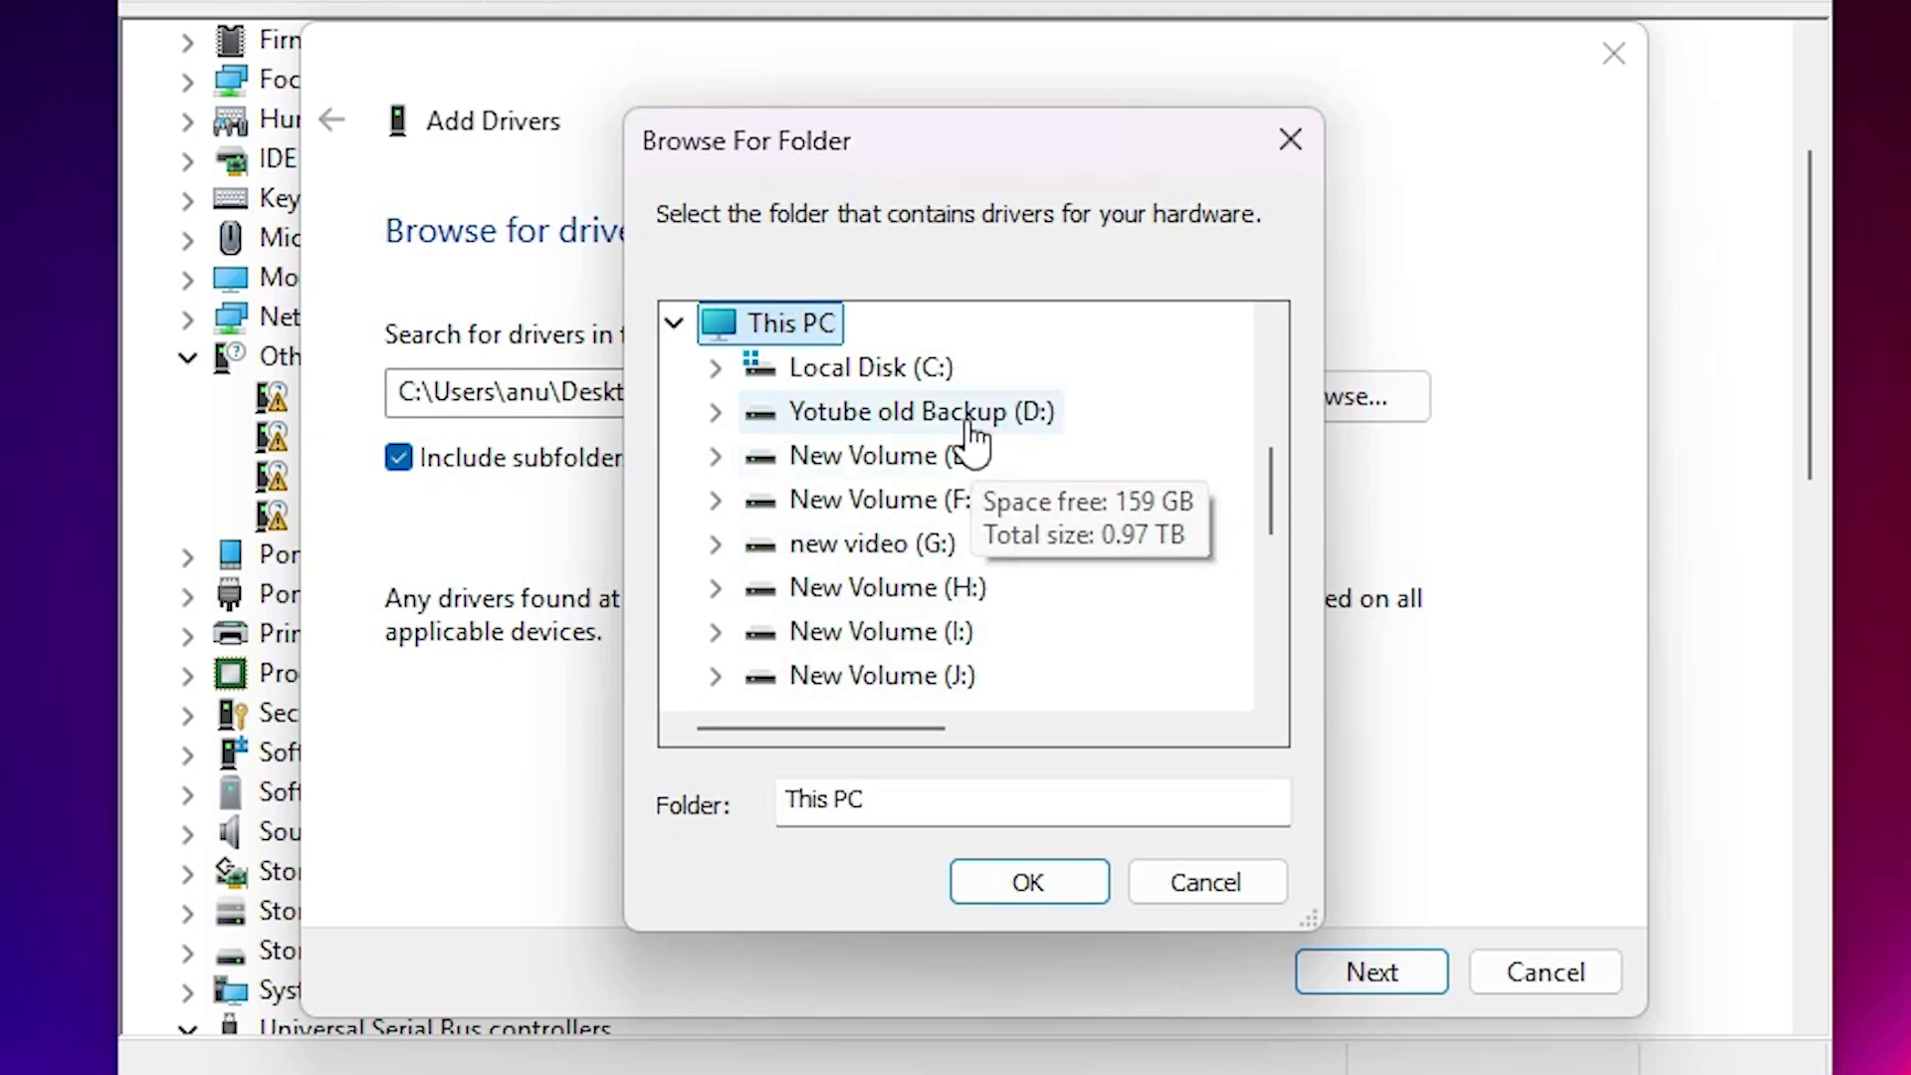
double_click(942, 474)
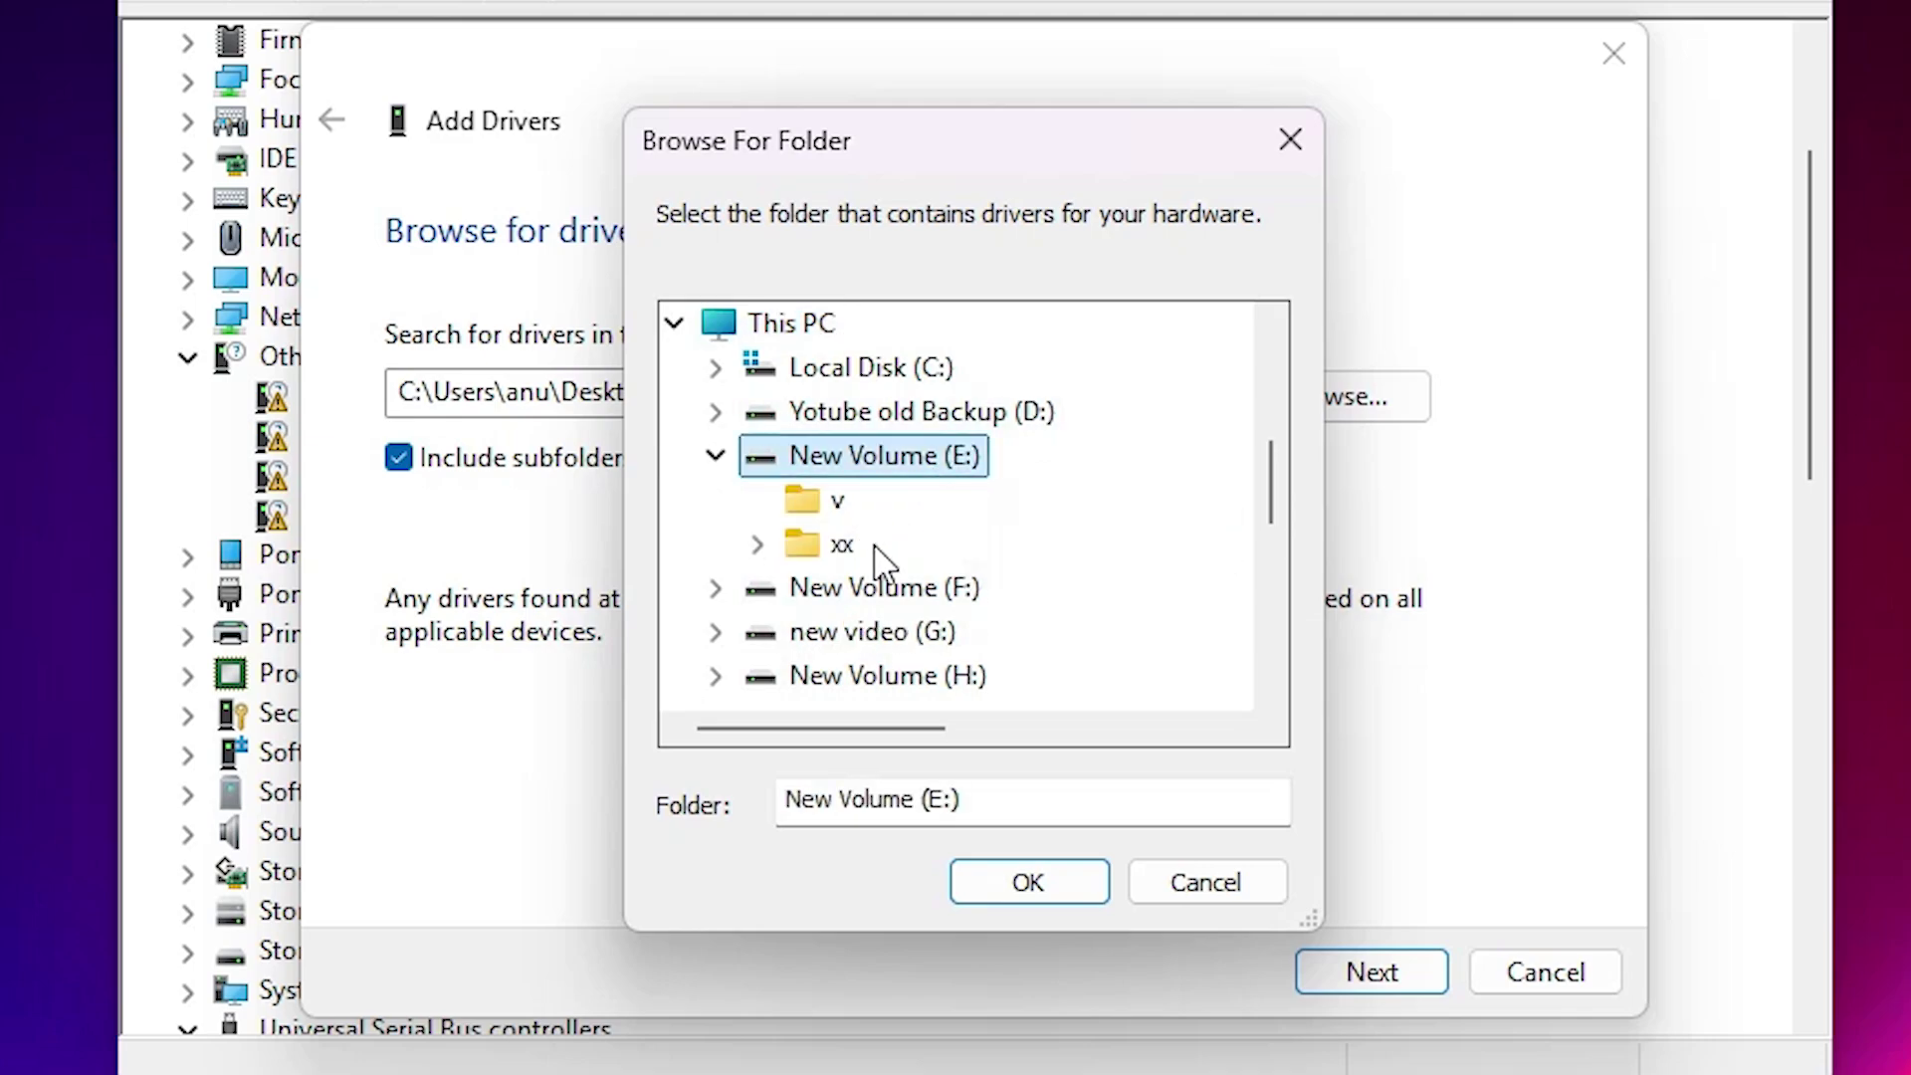
left_click(1185, 898)
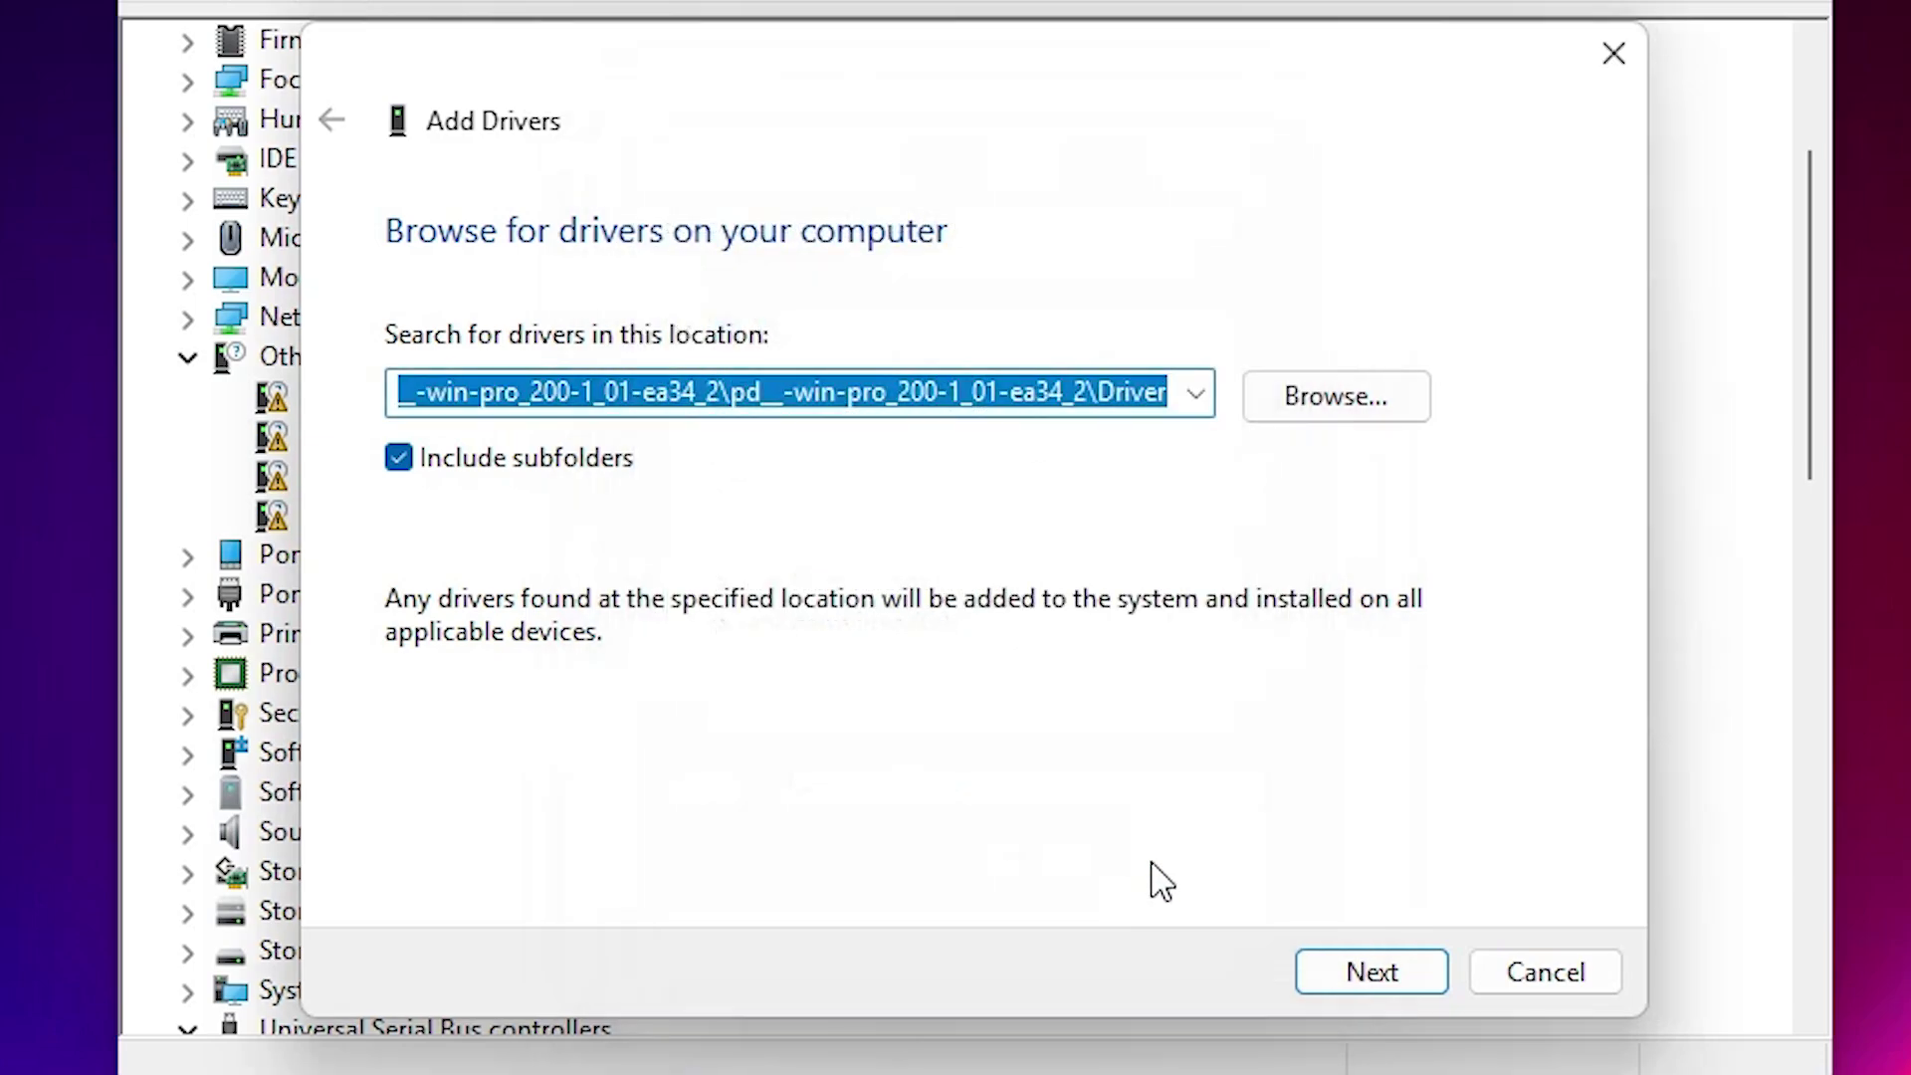
left_click(1534, 976)
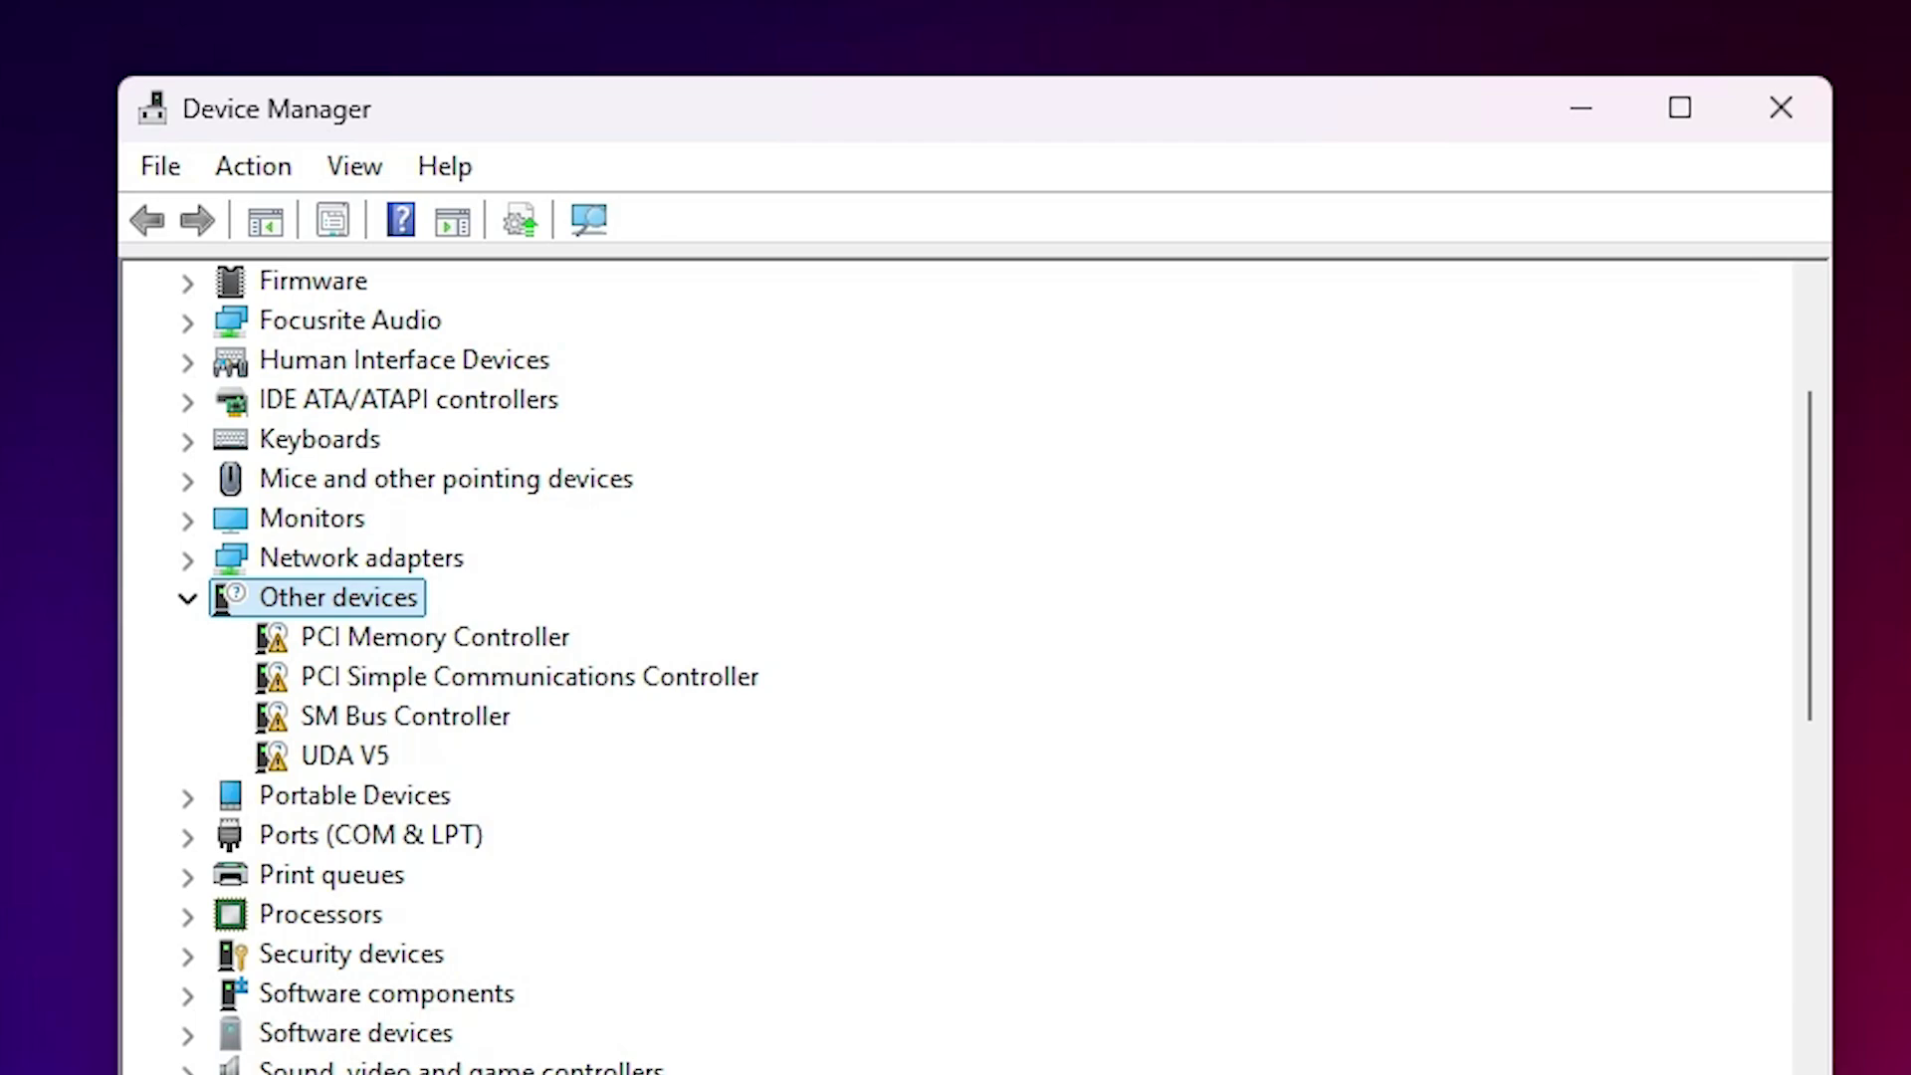
Scan the computer root for hardware changes, then collapse Network adapters and Other devices.
scroll(337, 783, "up", 3)
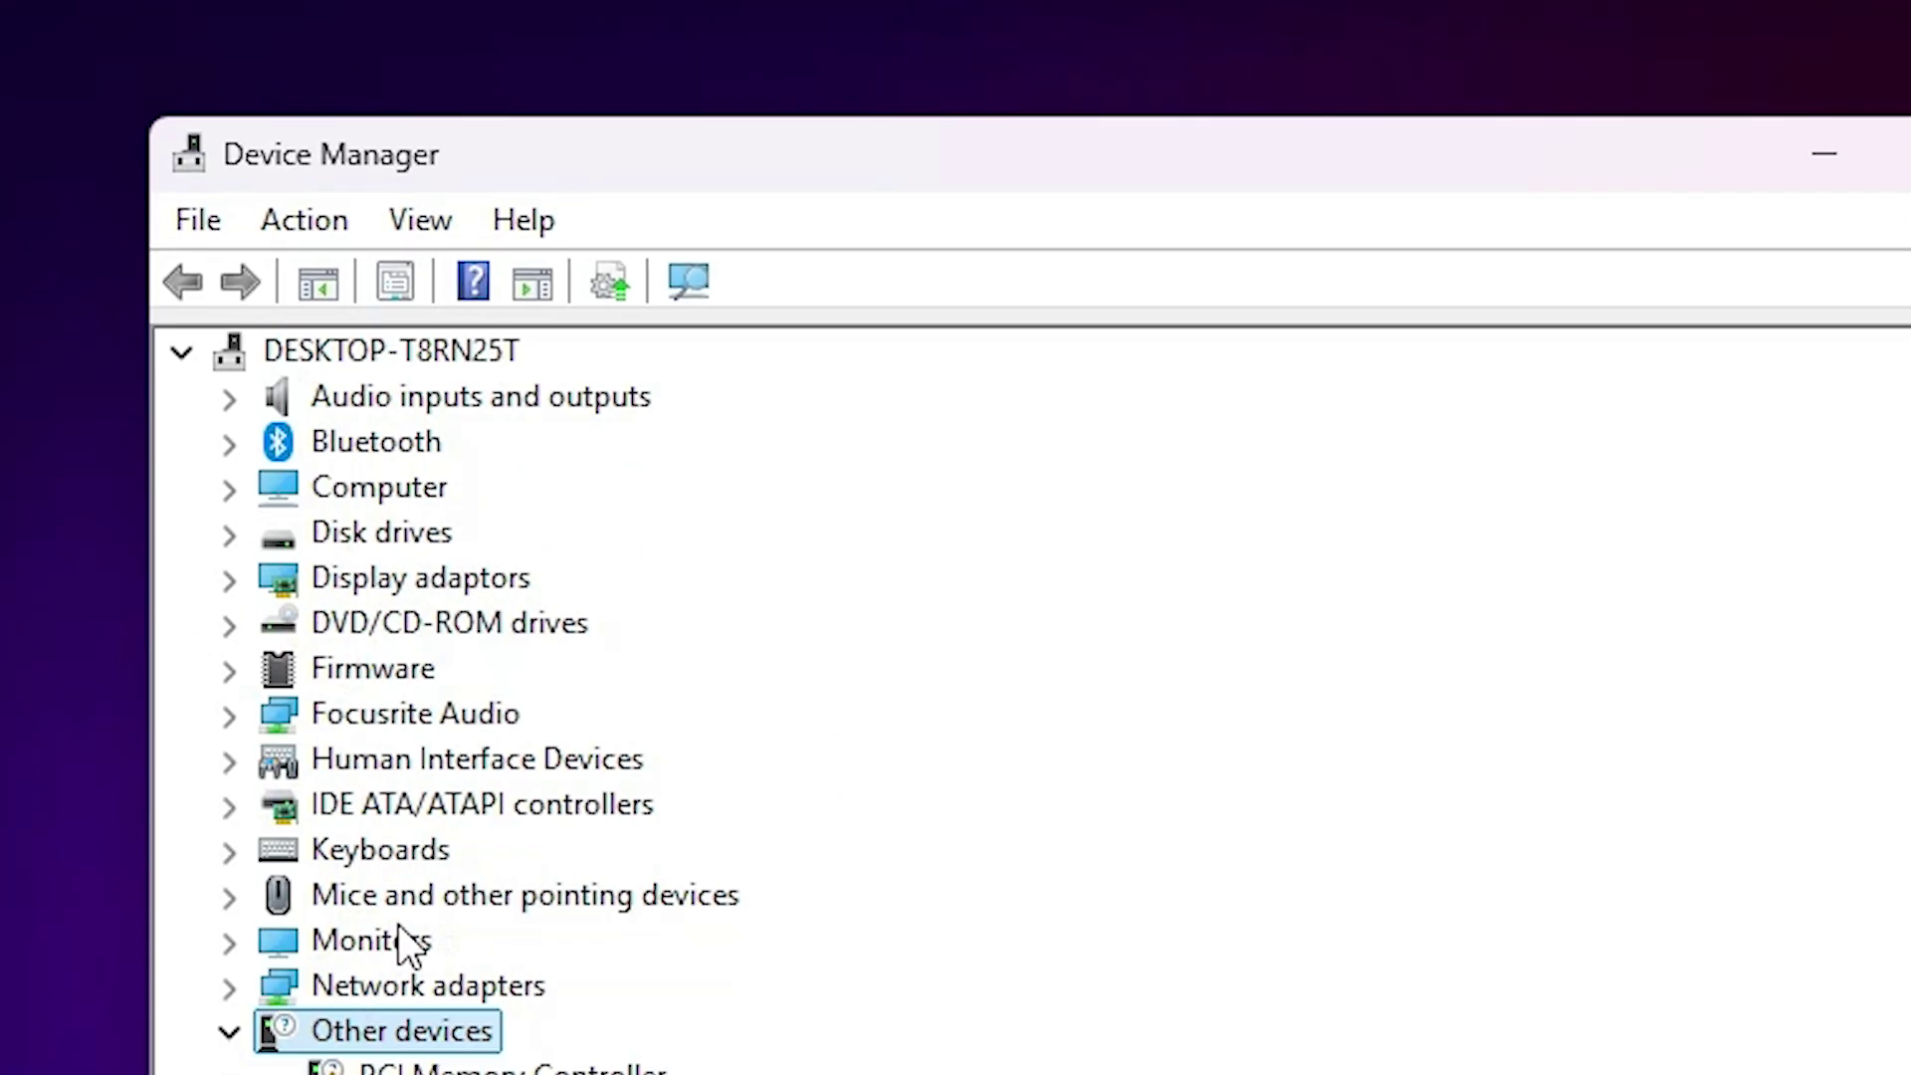
left_click(397, 367)
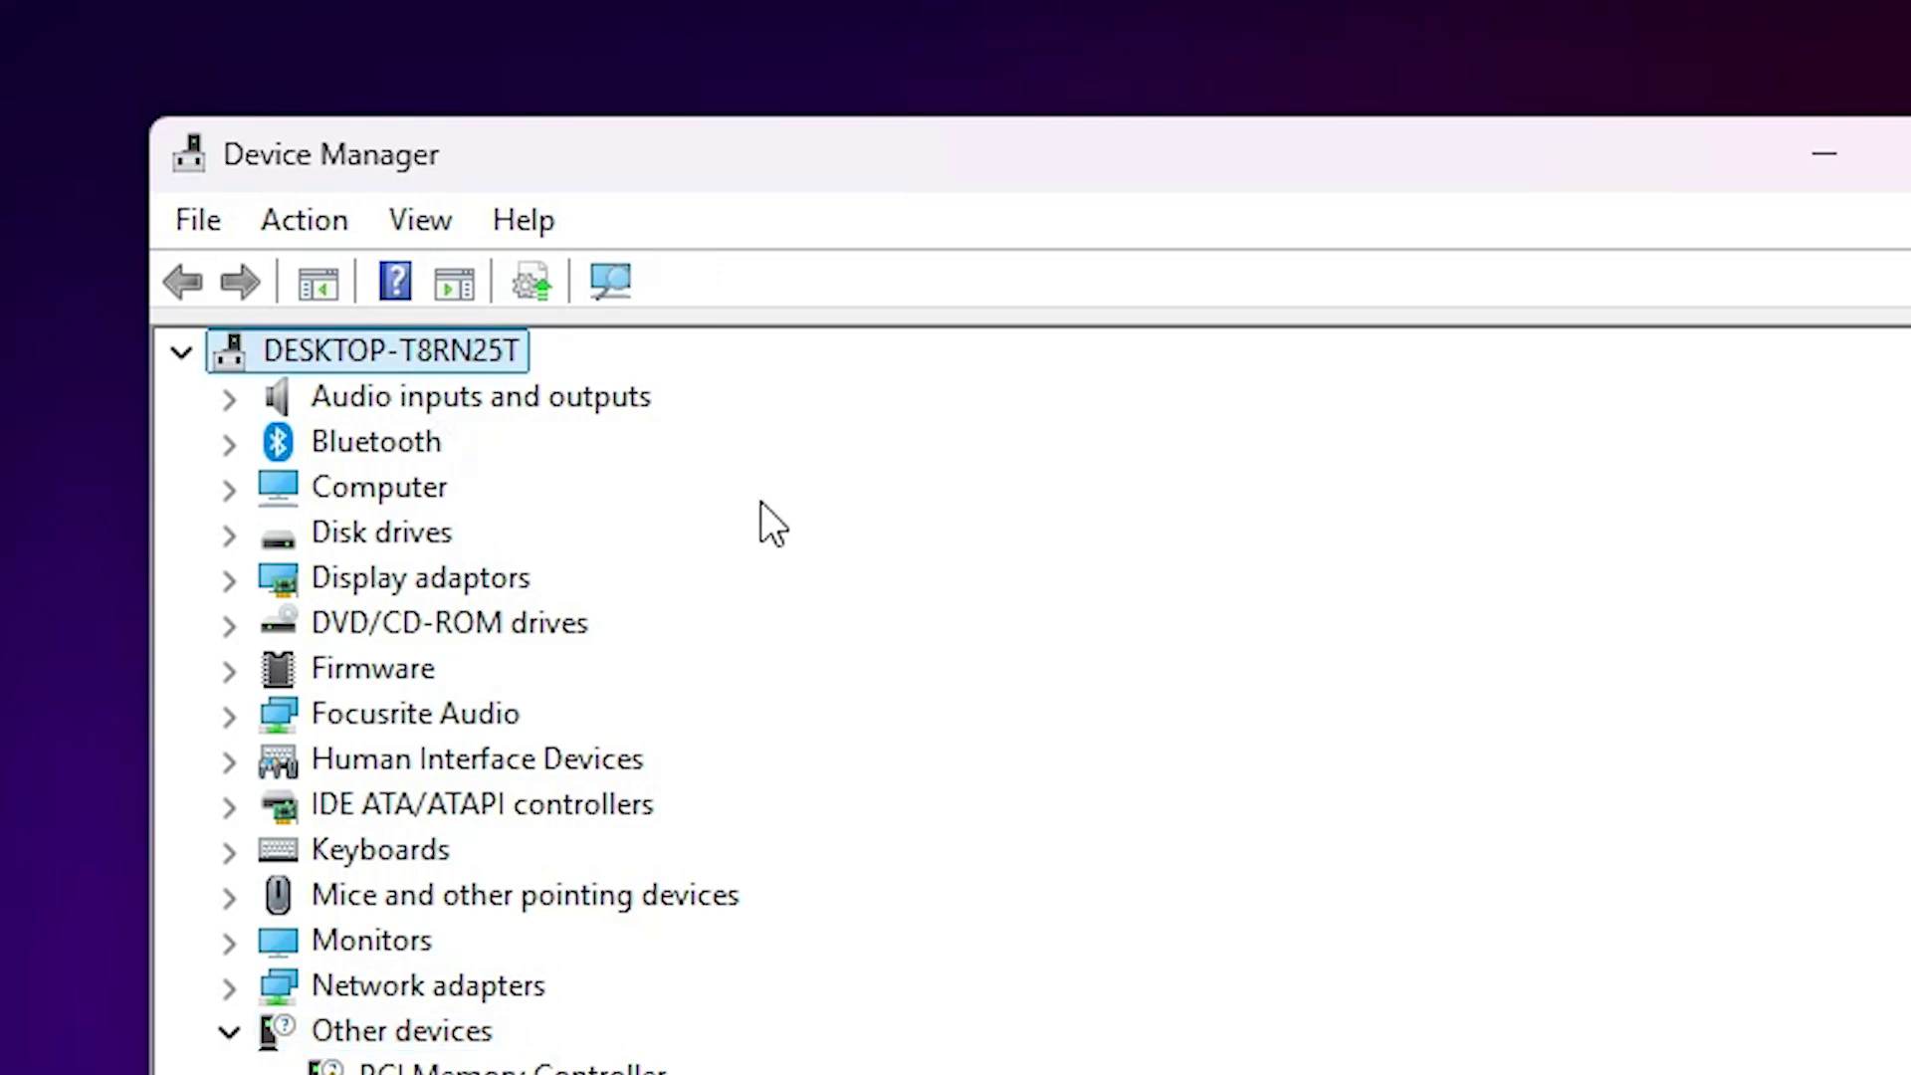
left_click(593, 302)
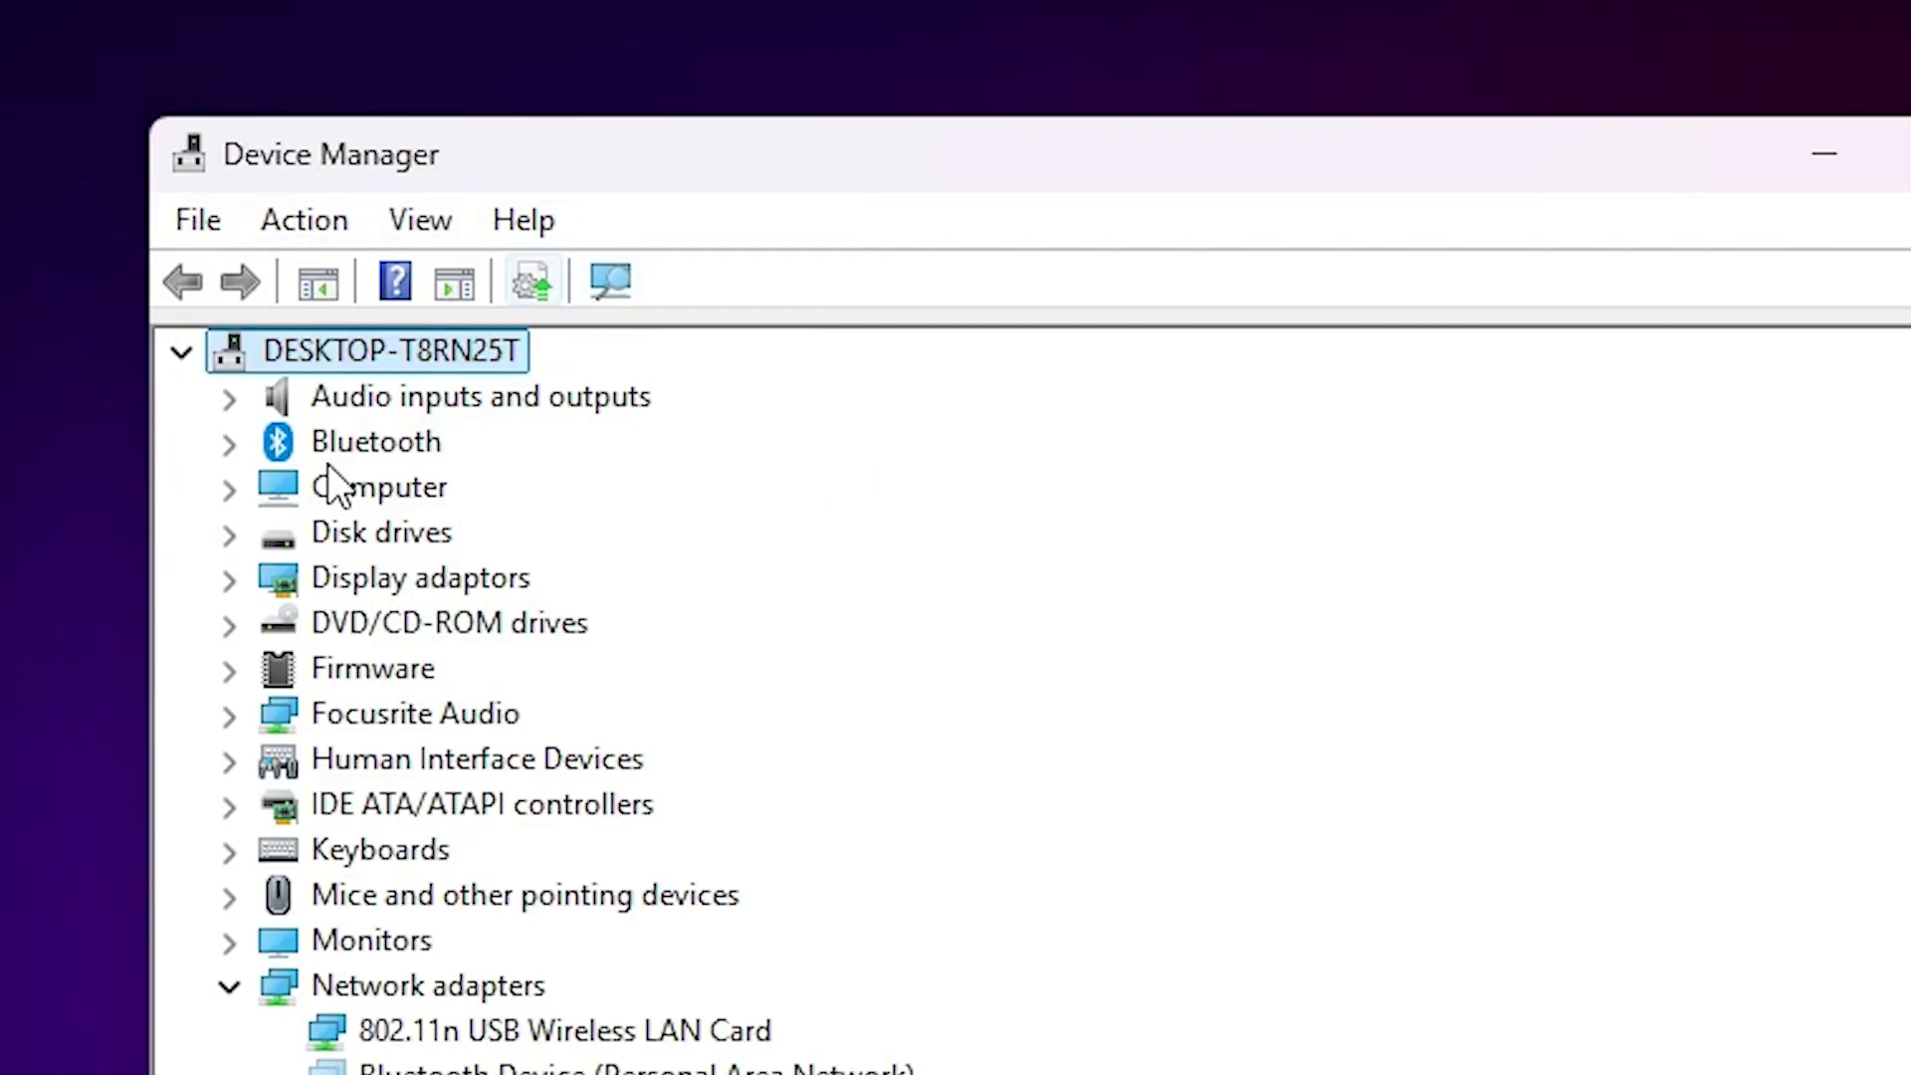
left_click(231, 991)
left_click(233, 1025)
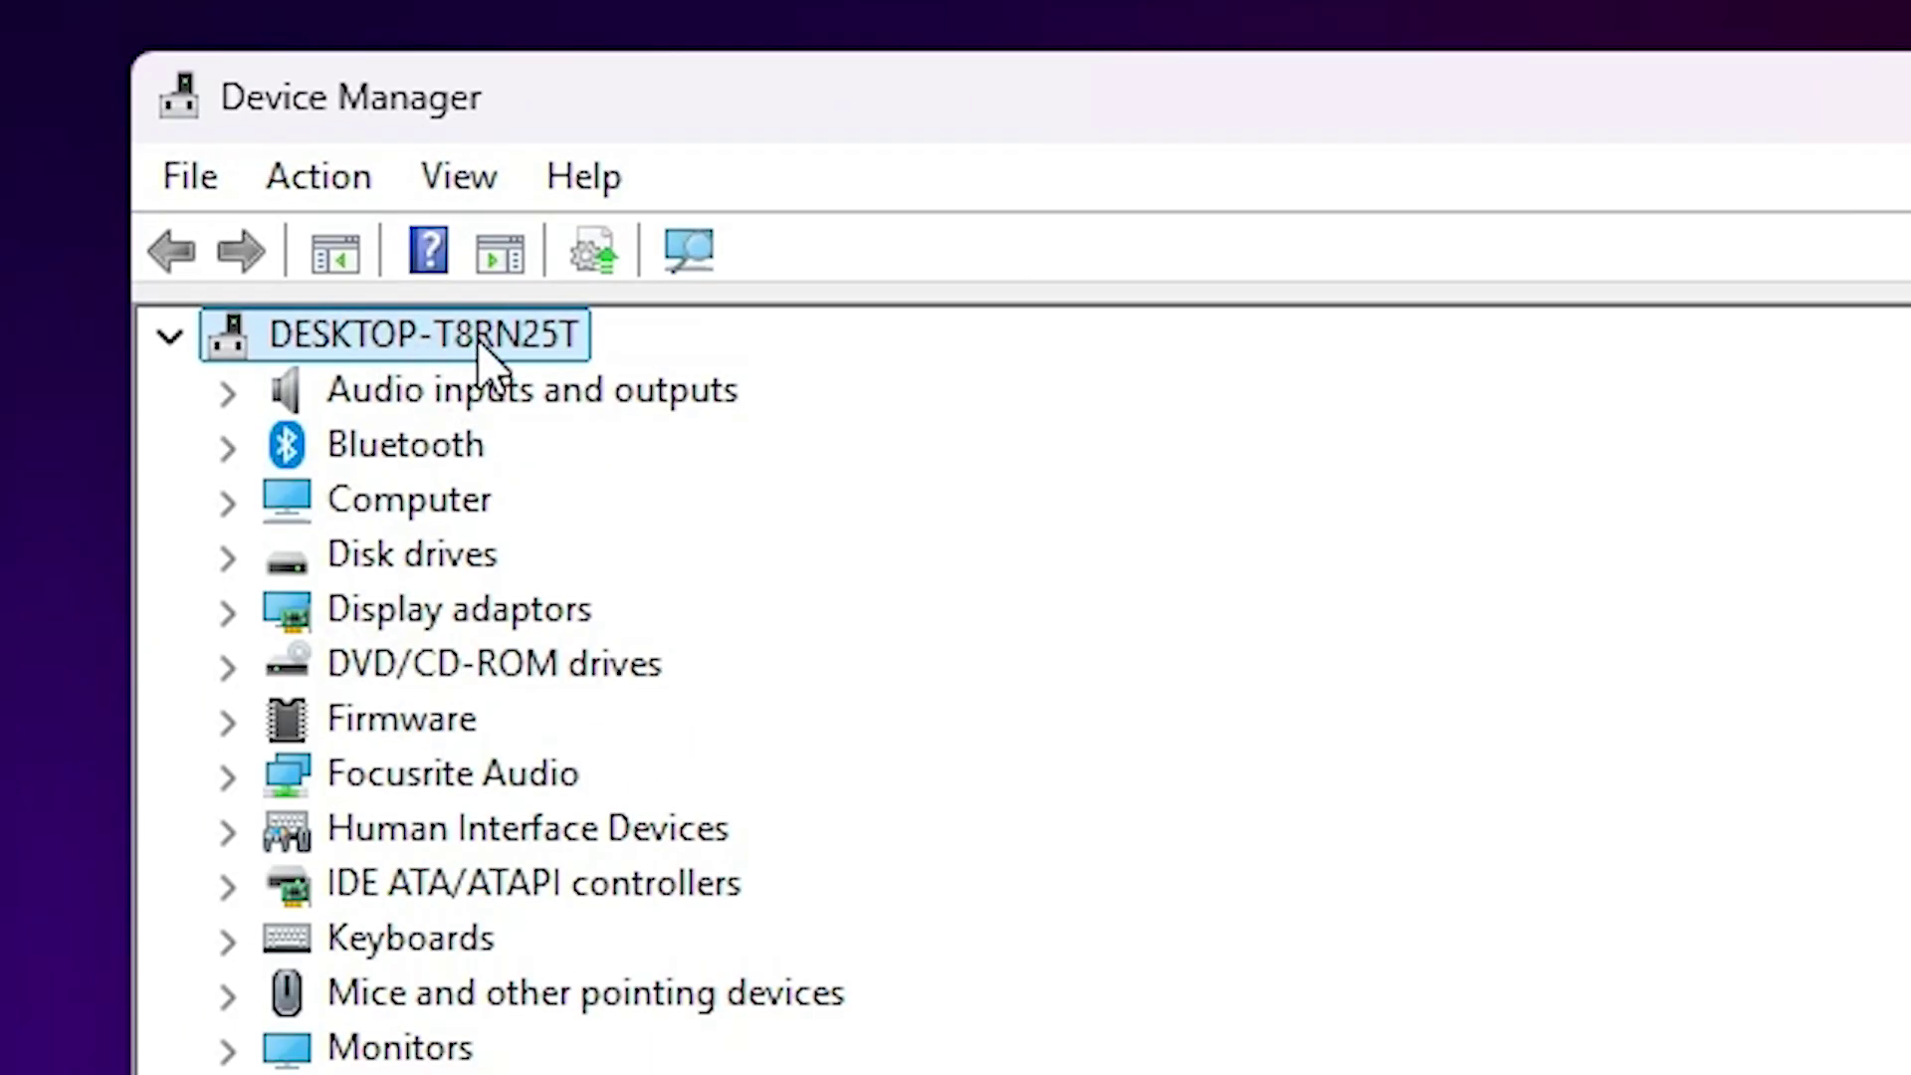
Start Add legacy hardware, let it search automatically, then go back after nothing is found.
left_click(371, 189)
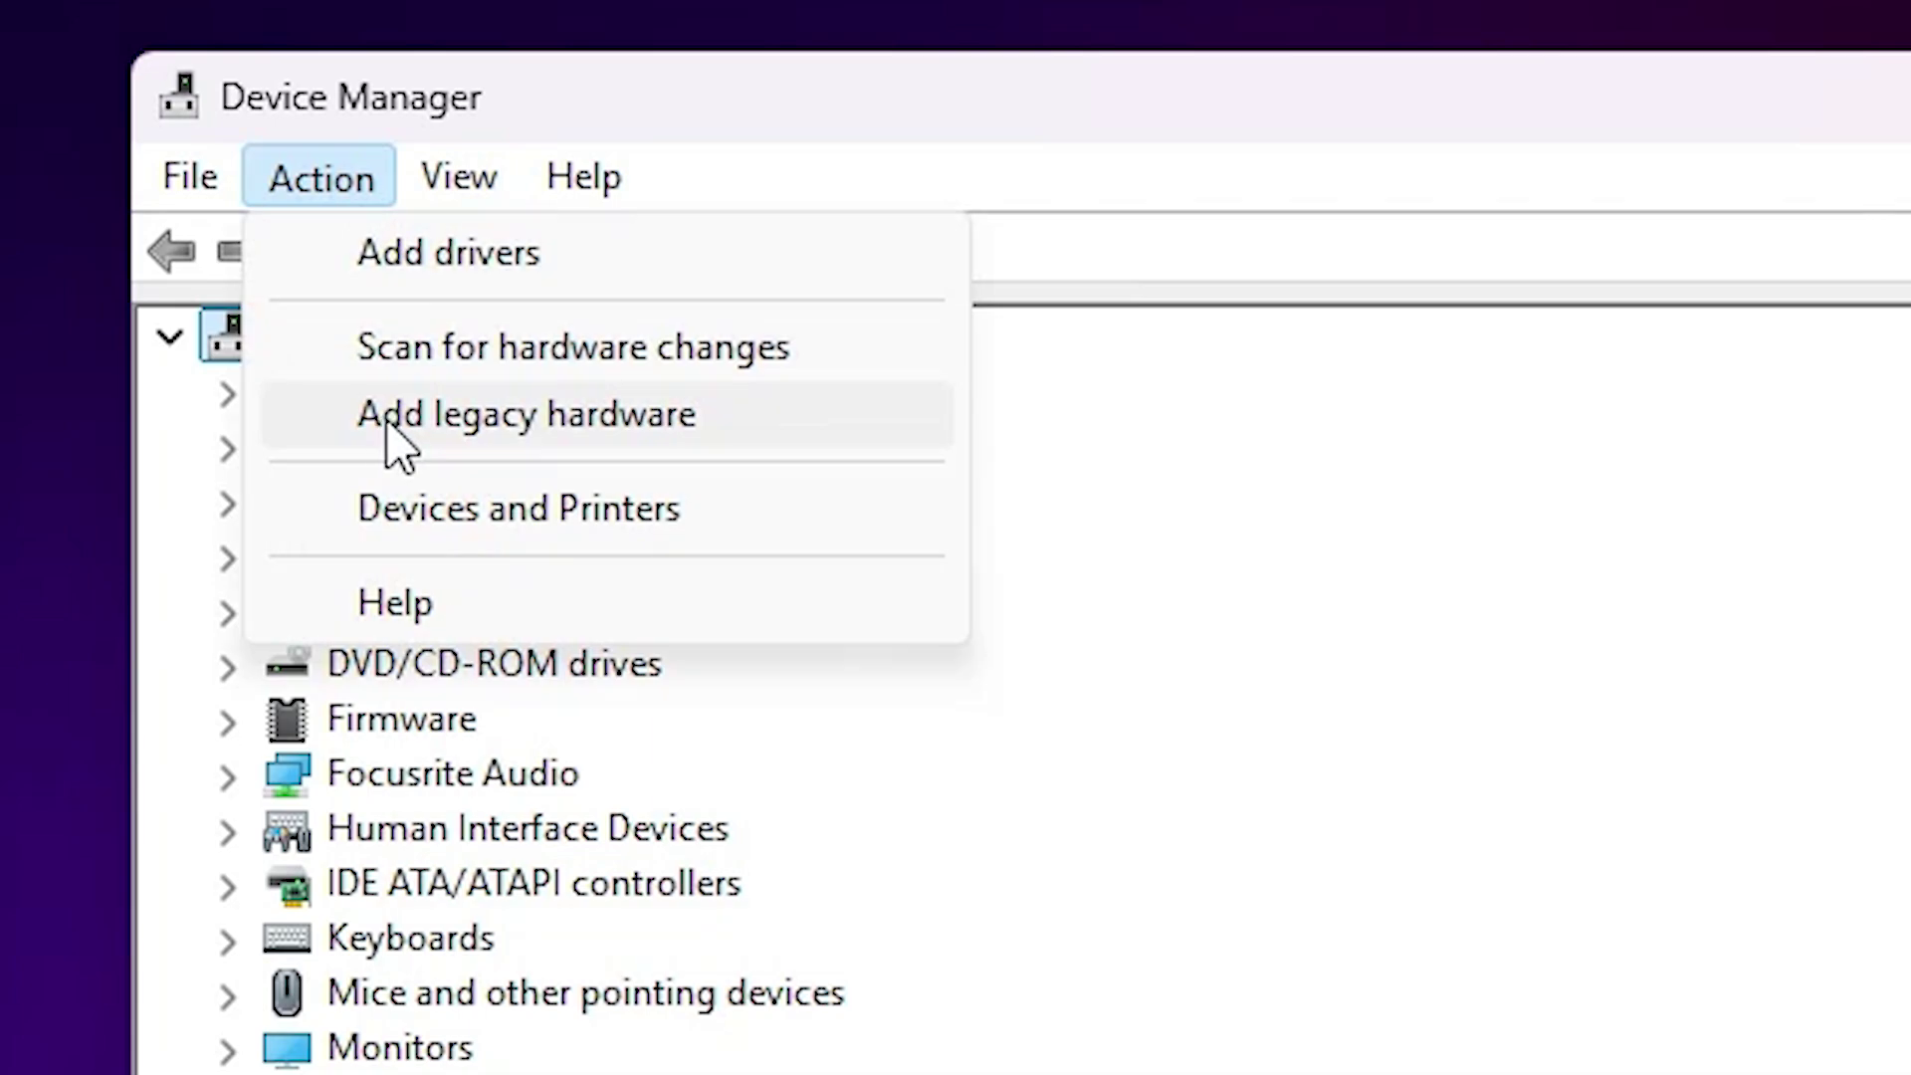
left_click(554, 426)
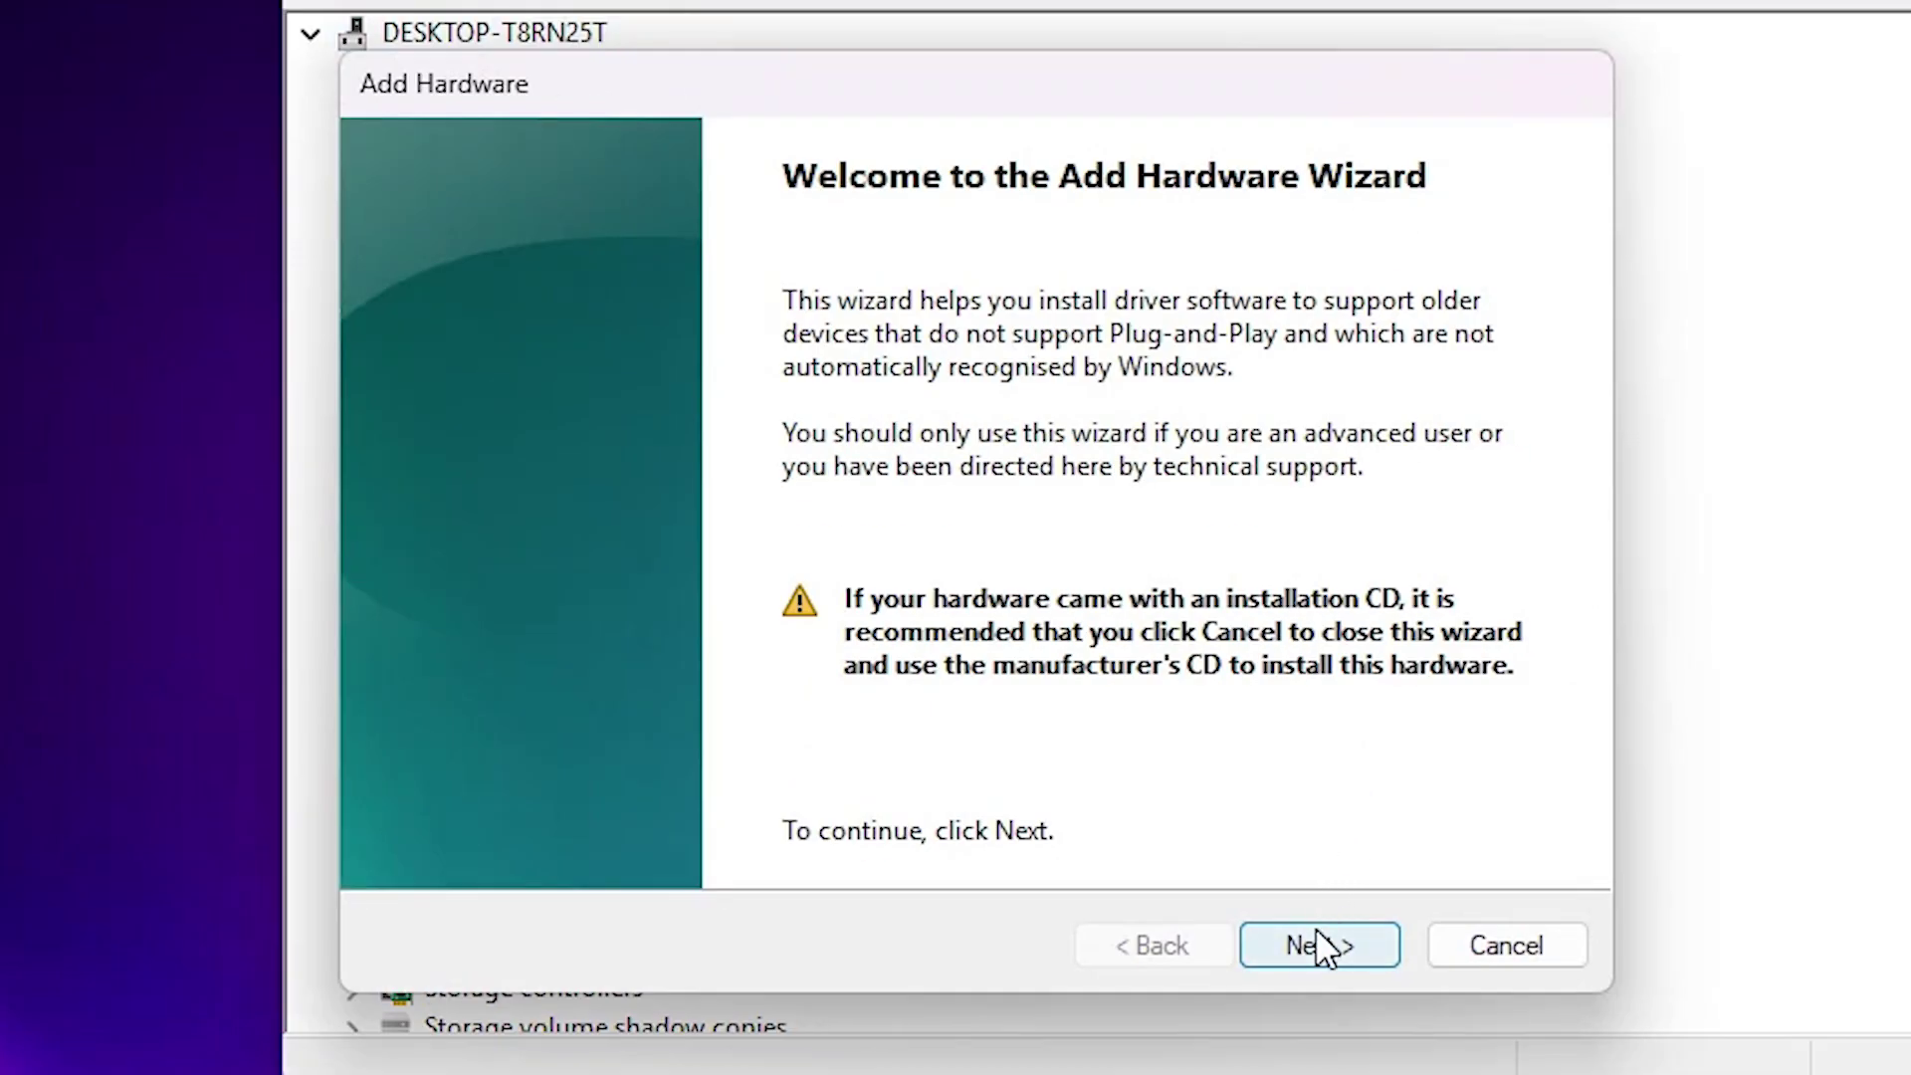
left_click(1322, 944)
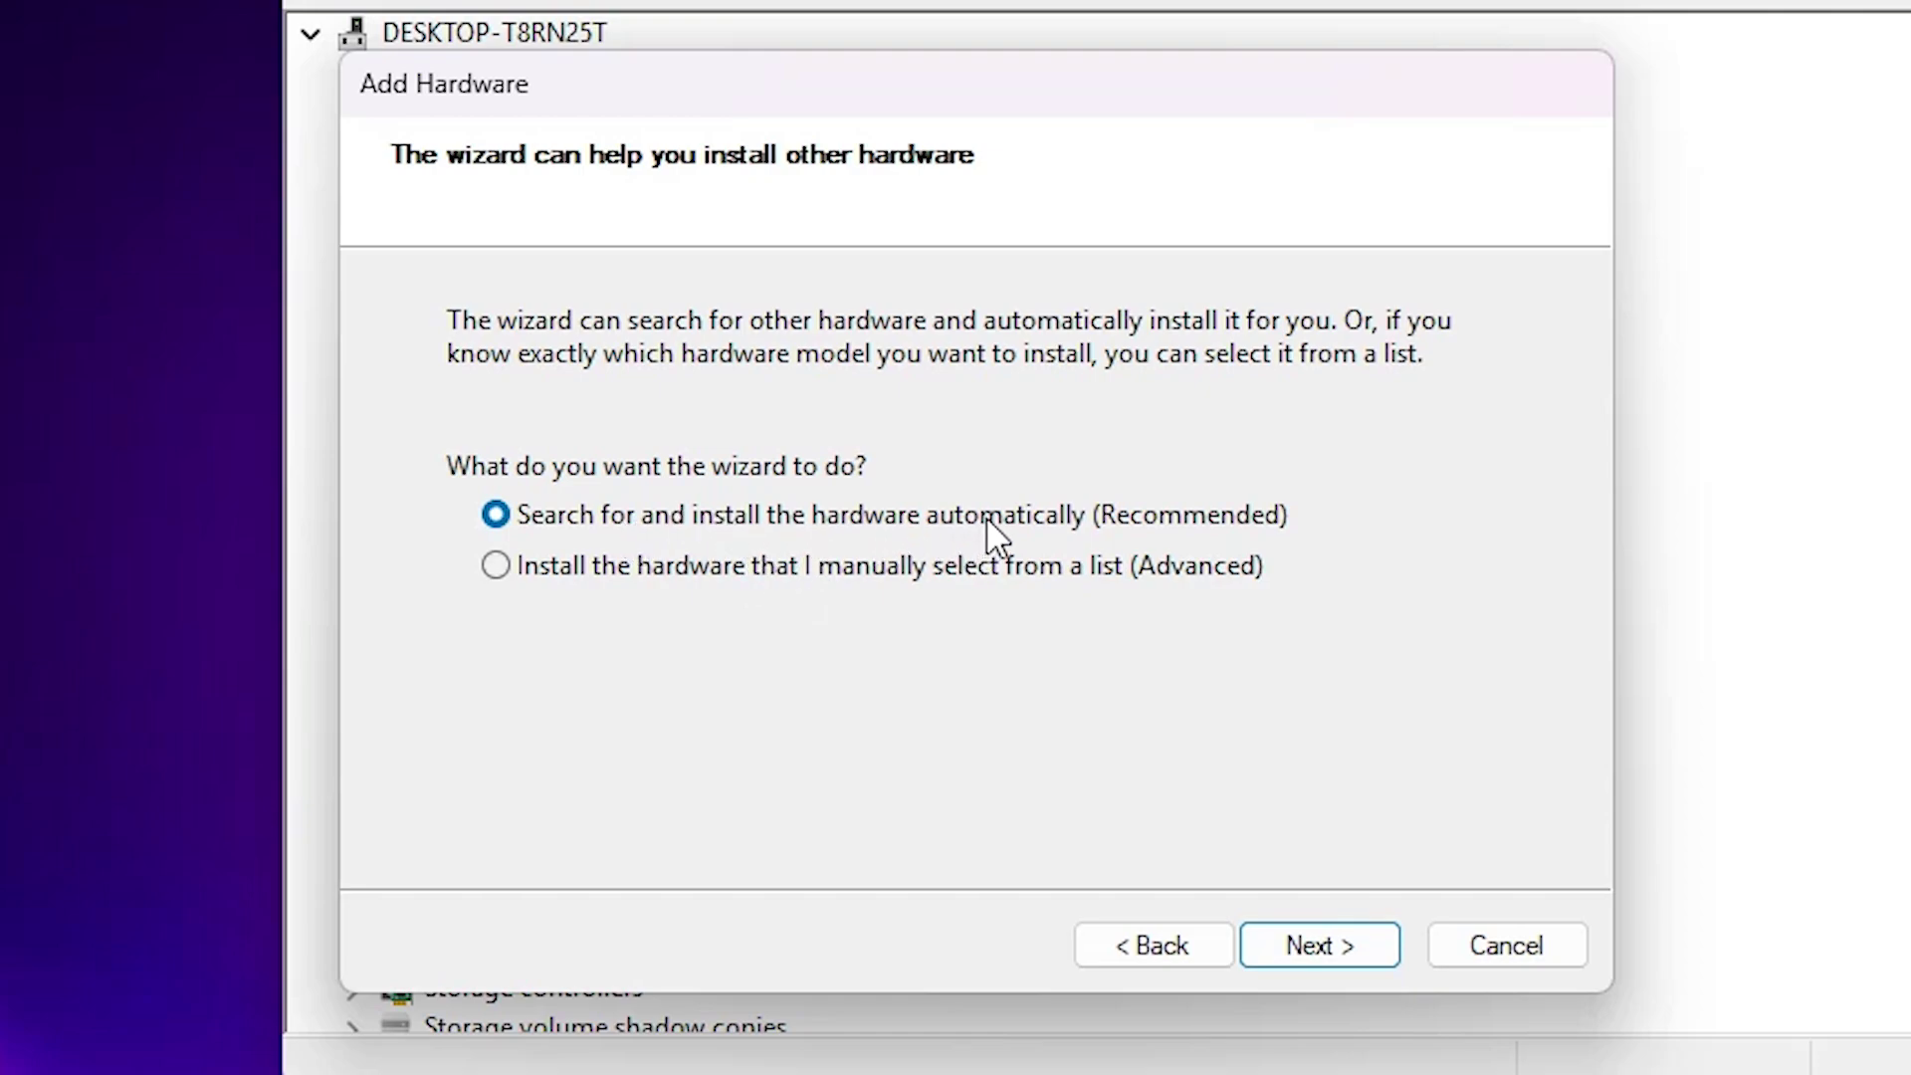
left_click(1374, 948)
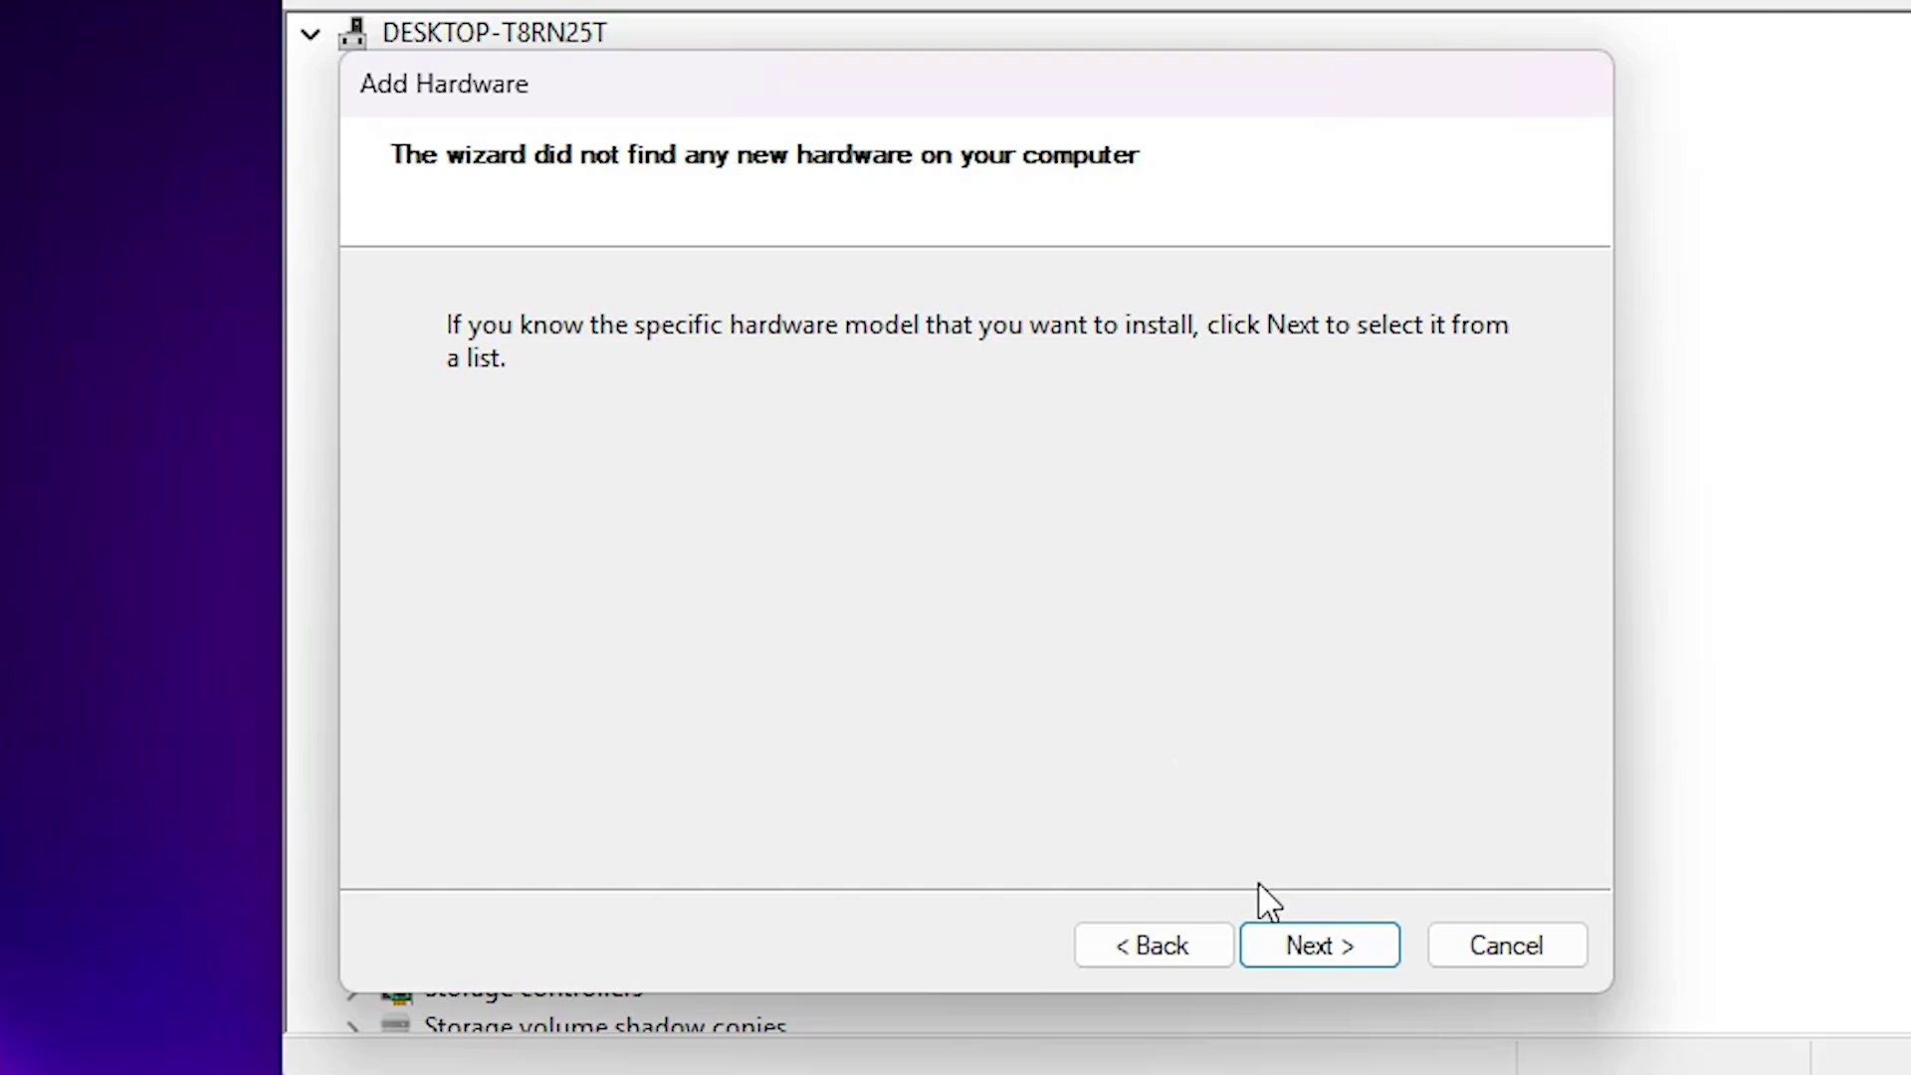
left_click(1172, 946)
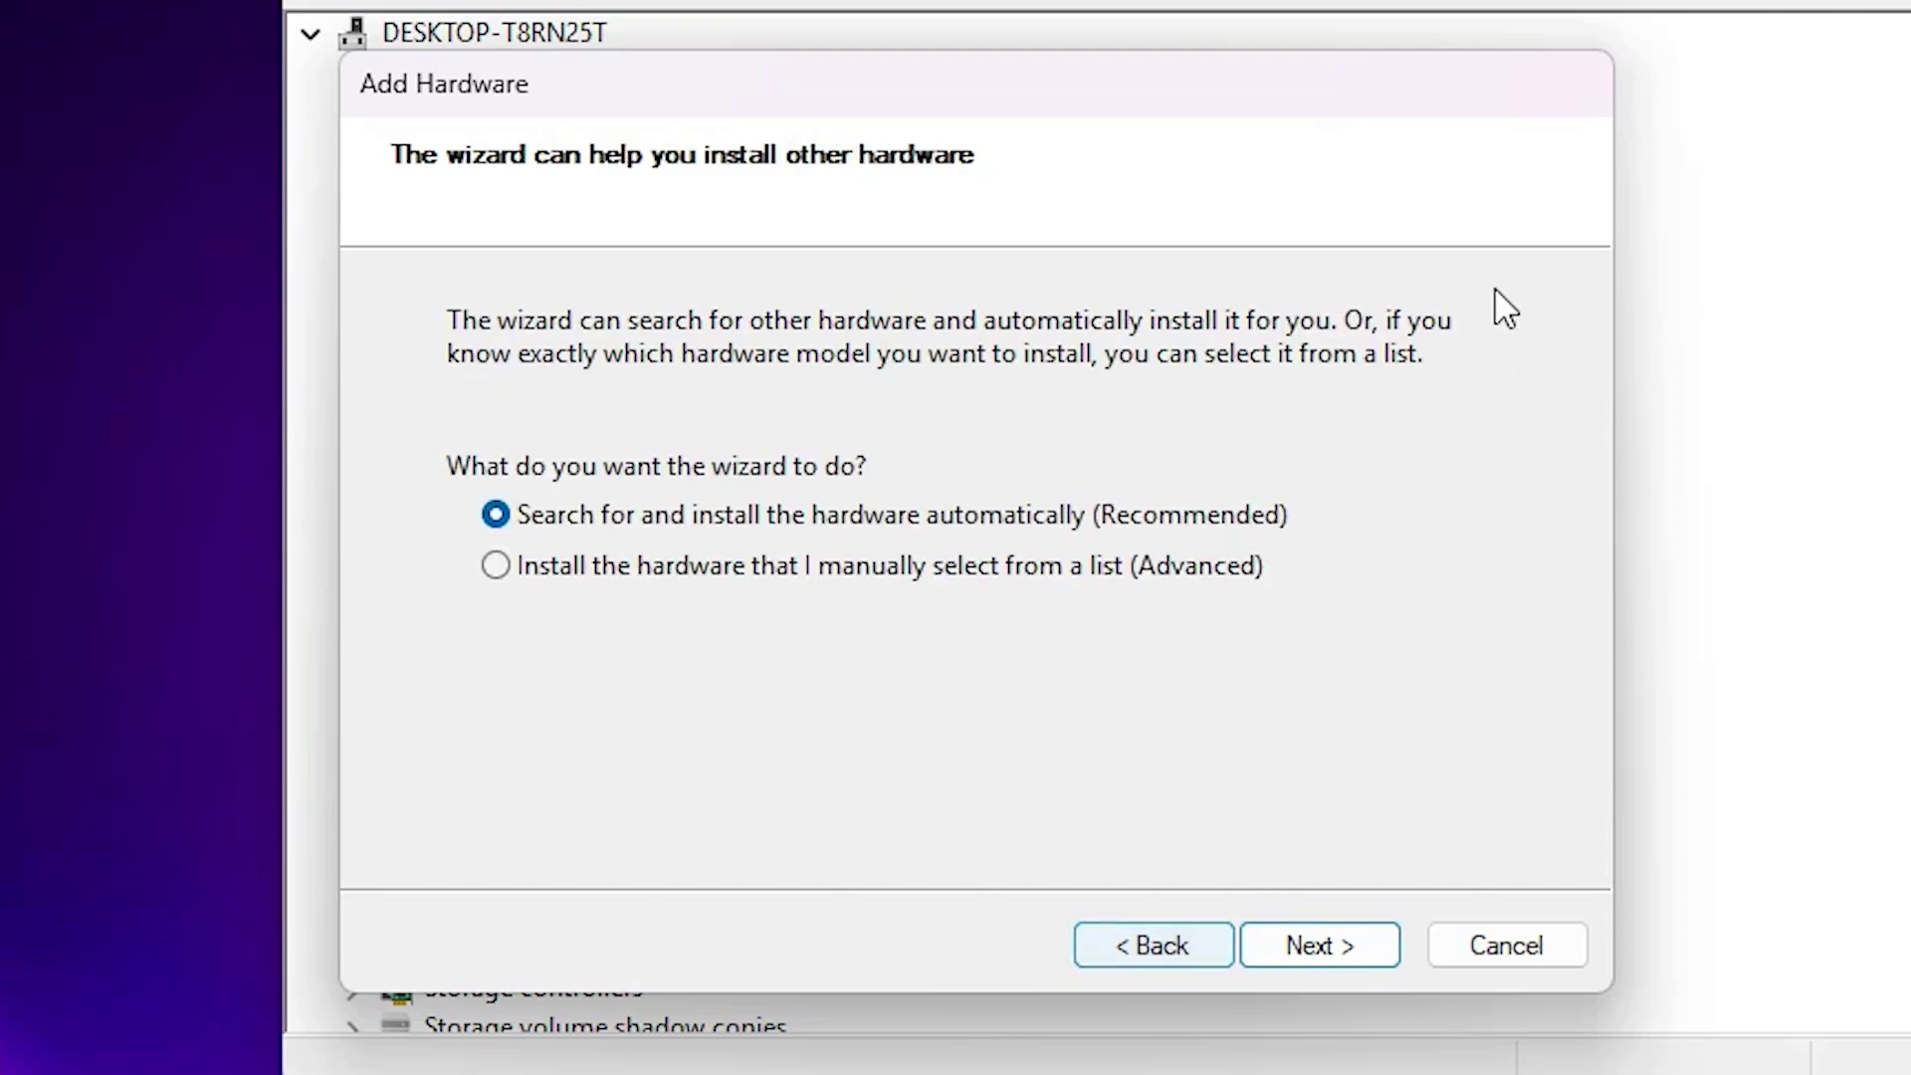
Choose manual installation from a list and browse the hardware type categories.
left_click(697, 565)
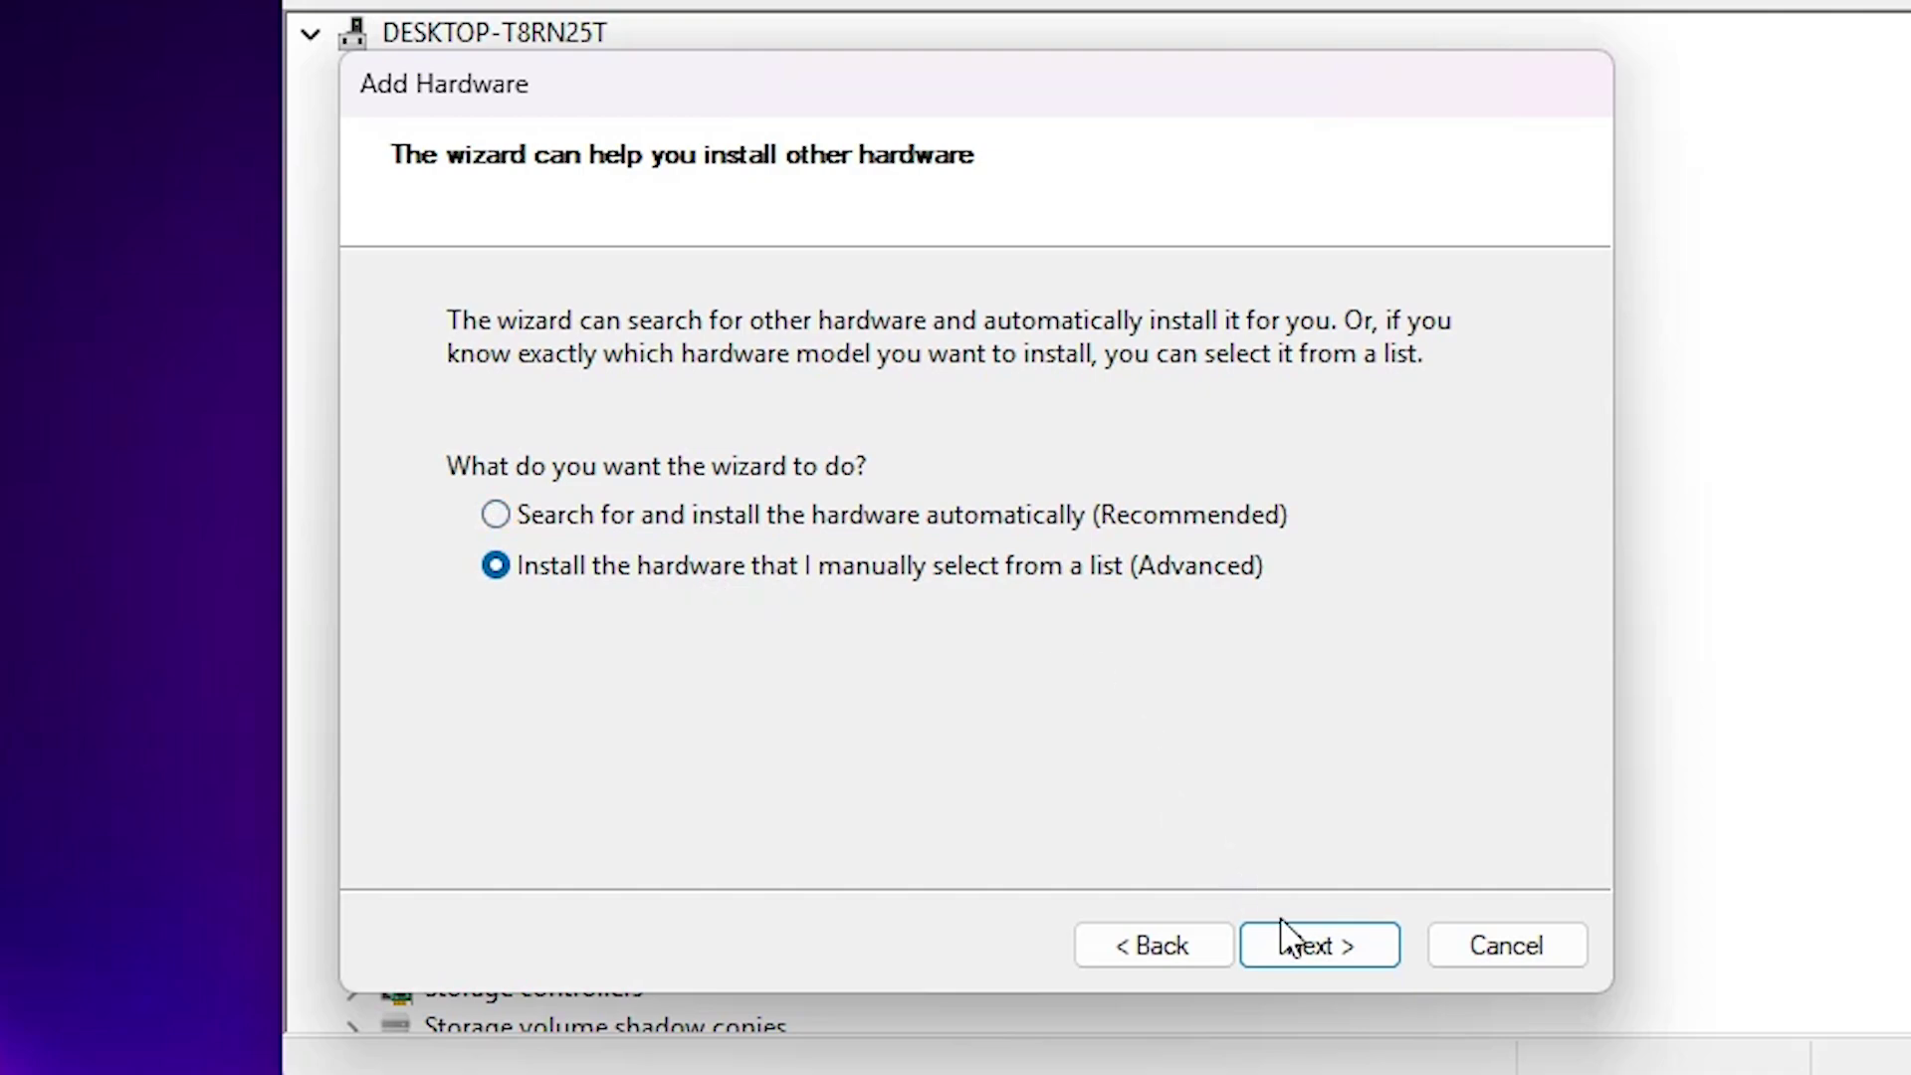
left_click(1292, 939)
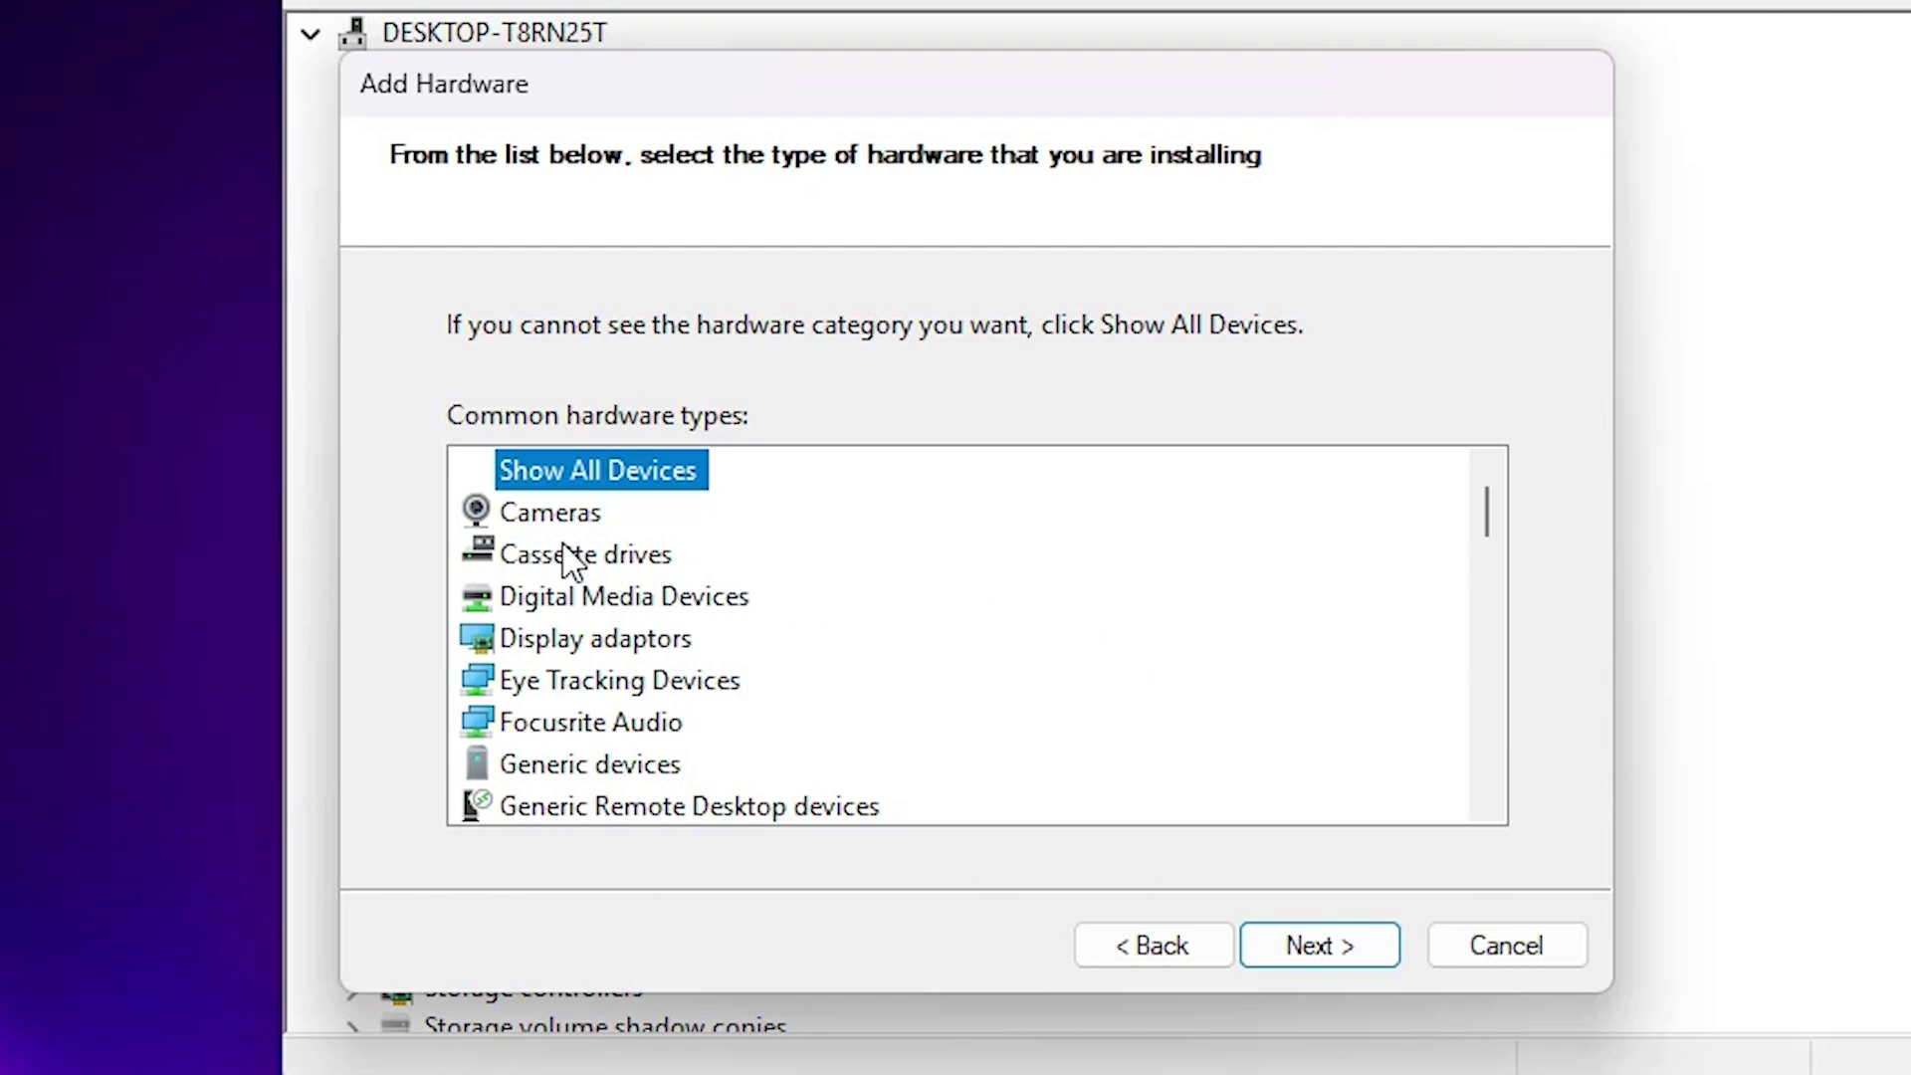
left_click(552, 512)
left_click(600, 627)
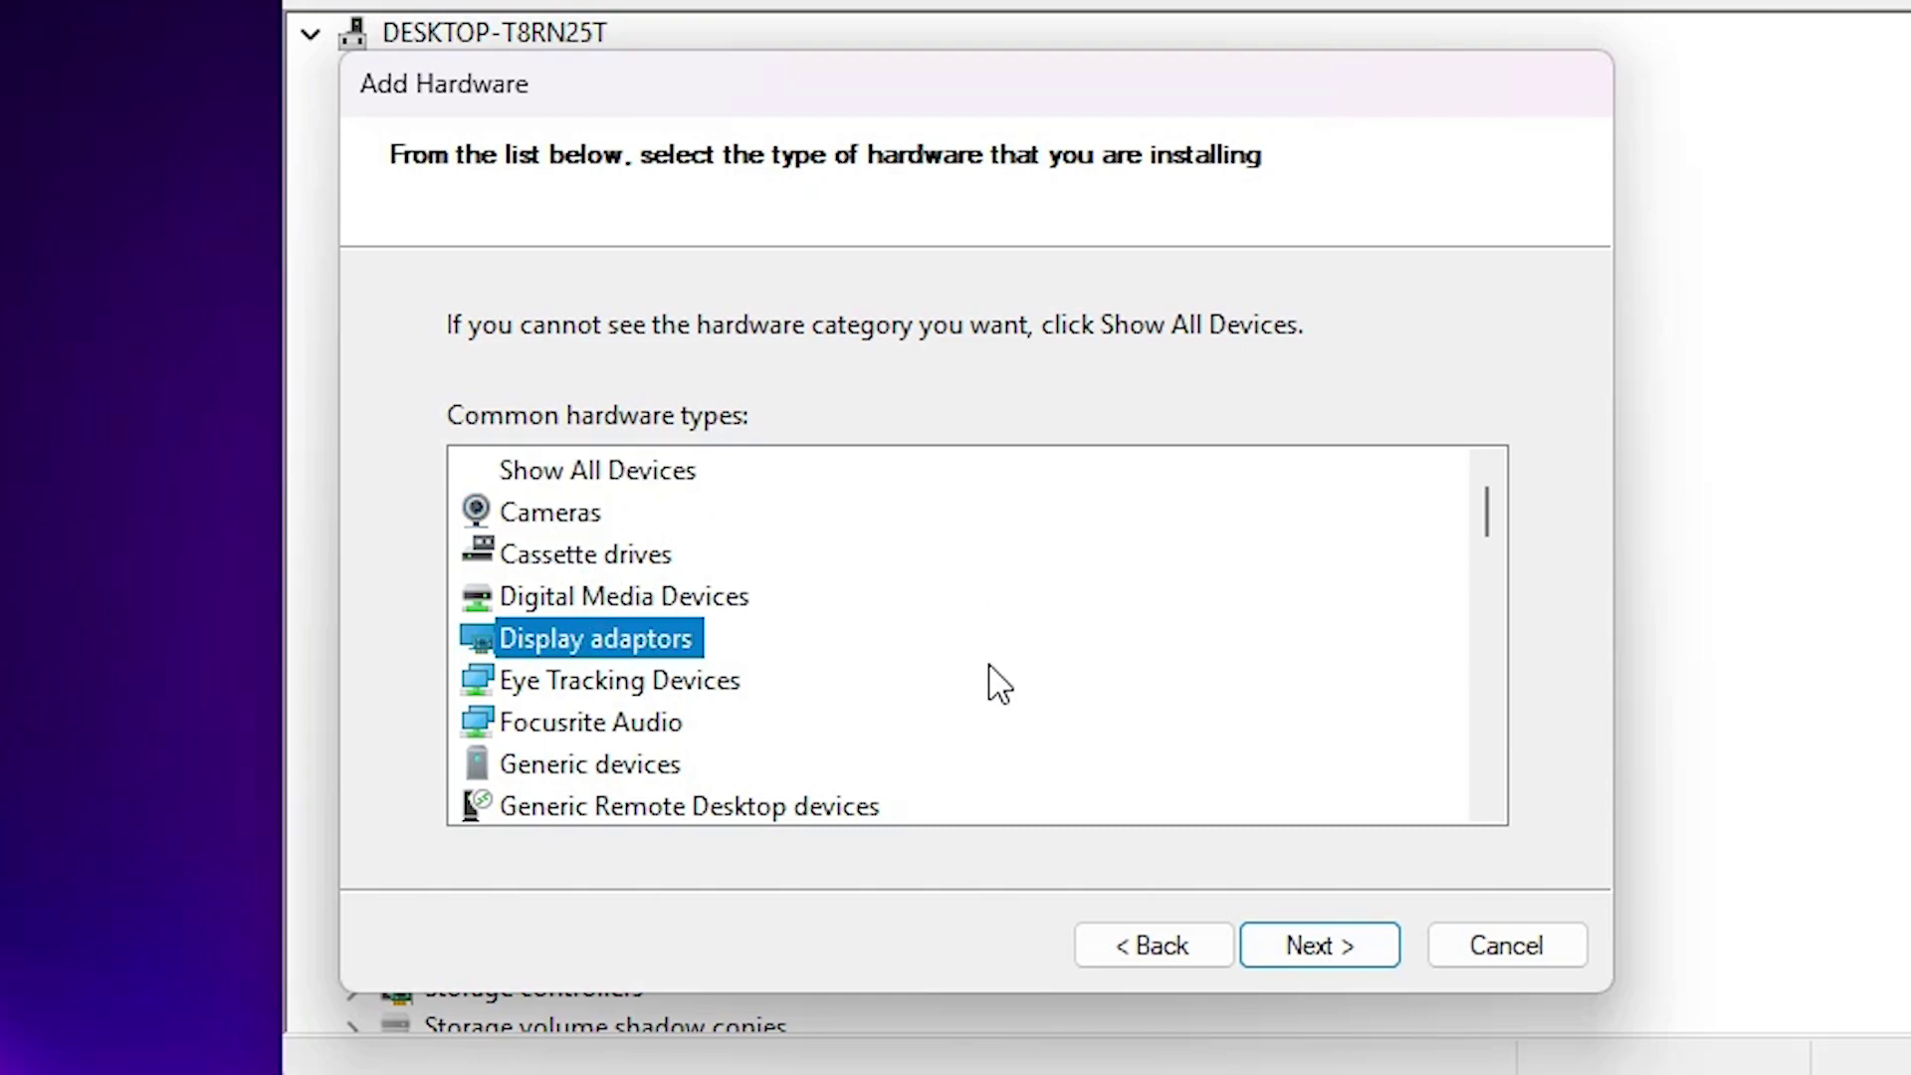
scroll(989, 683, "down", 1)
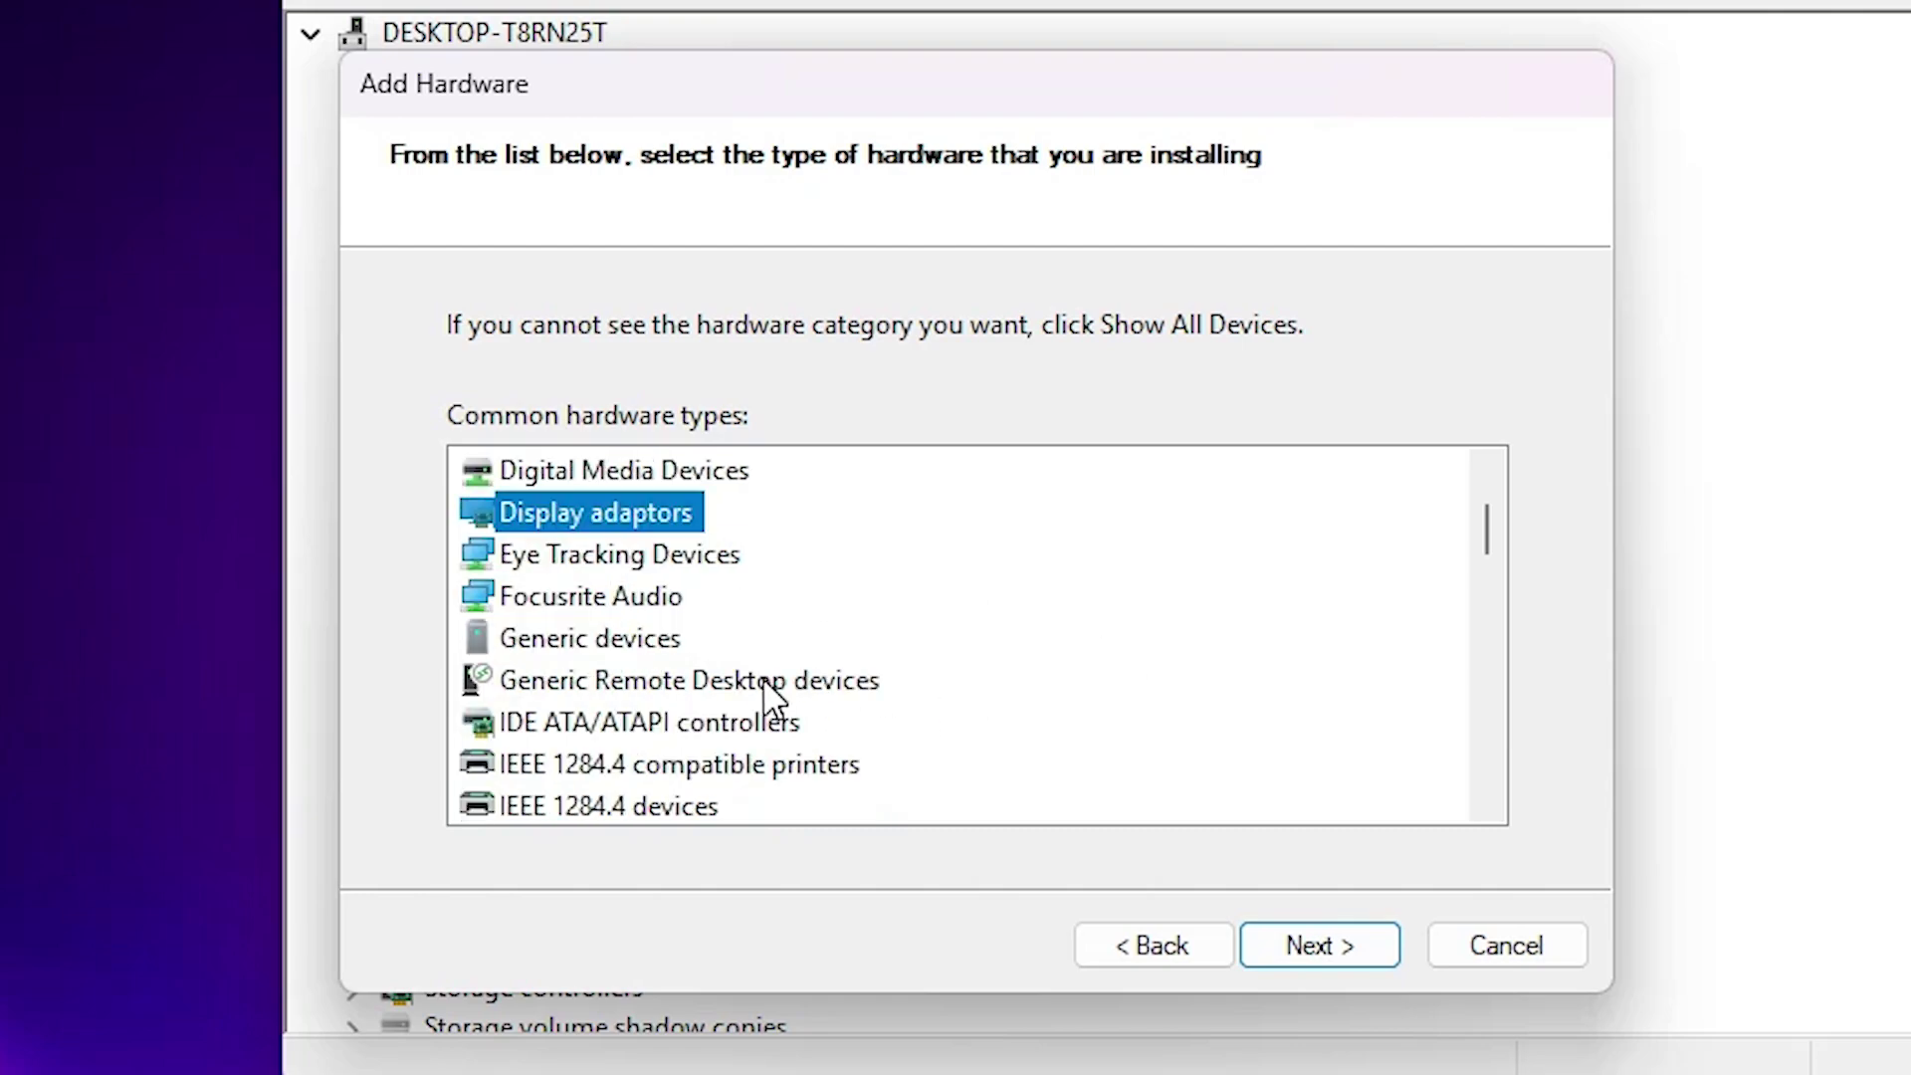
left_click(673, 682)
scroll(674, 697, "down", 2)
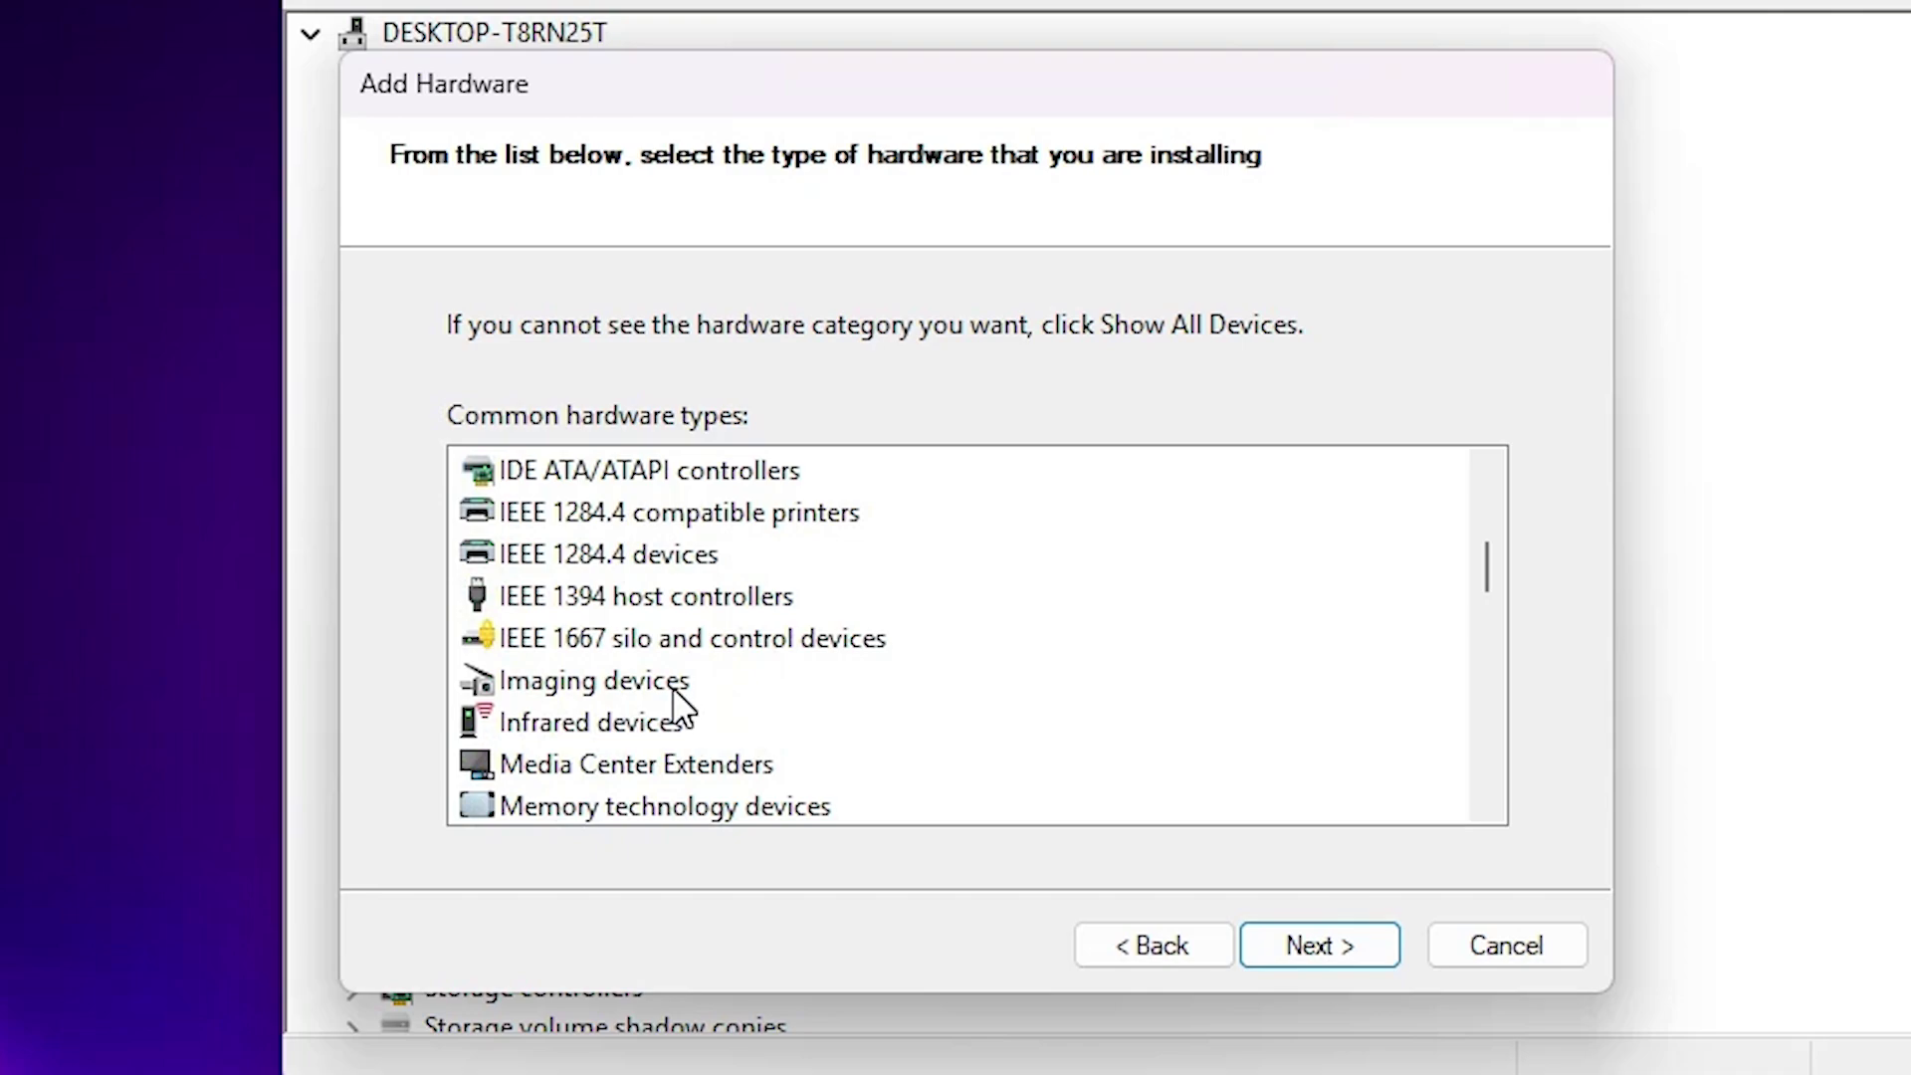
scroll(677, 737, "down", 2)
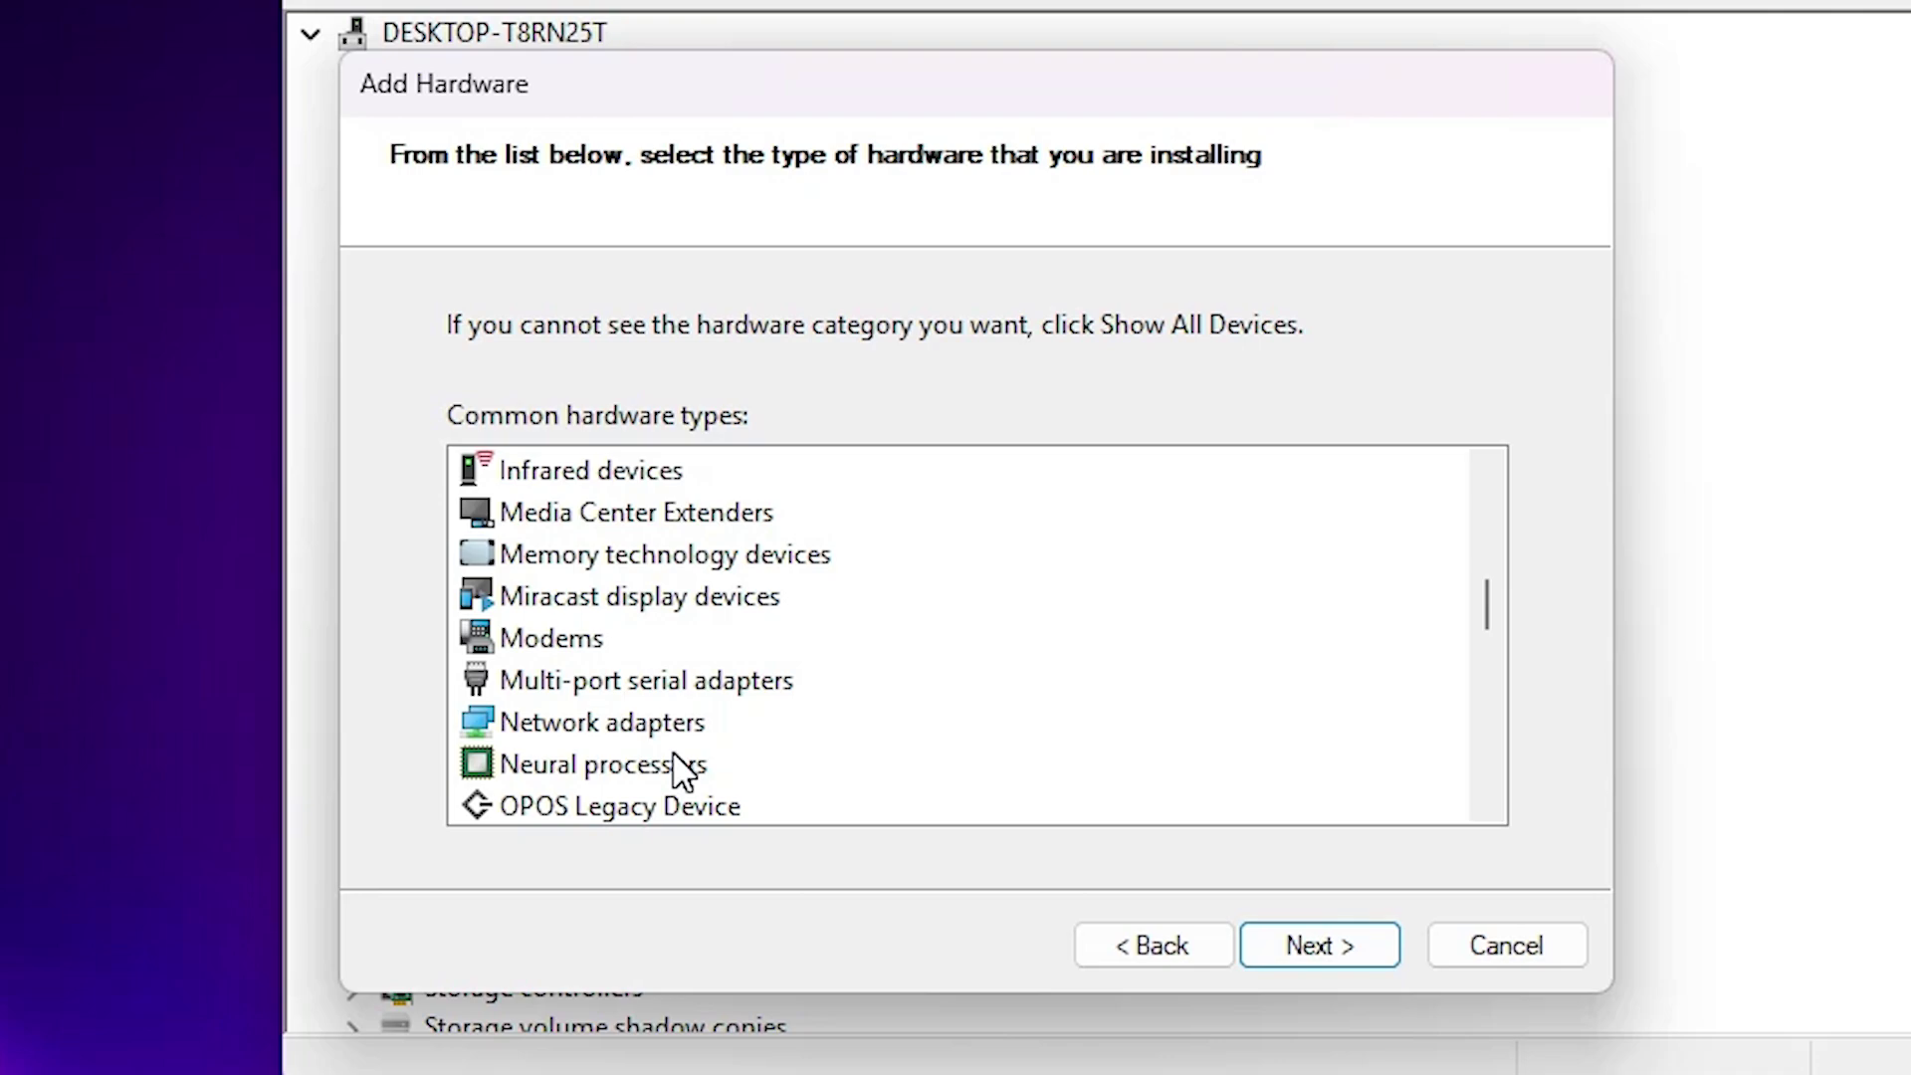
scroll(677, 772, "up", 4)
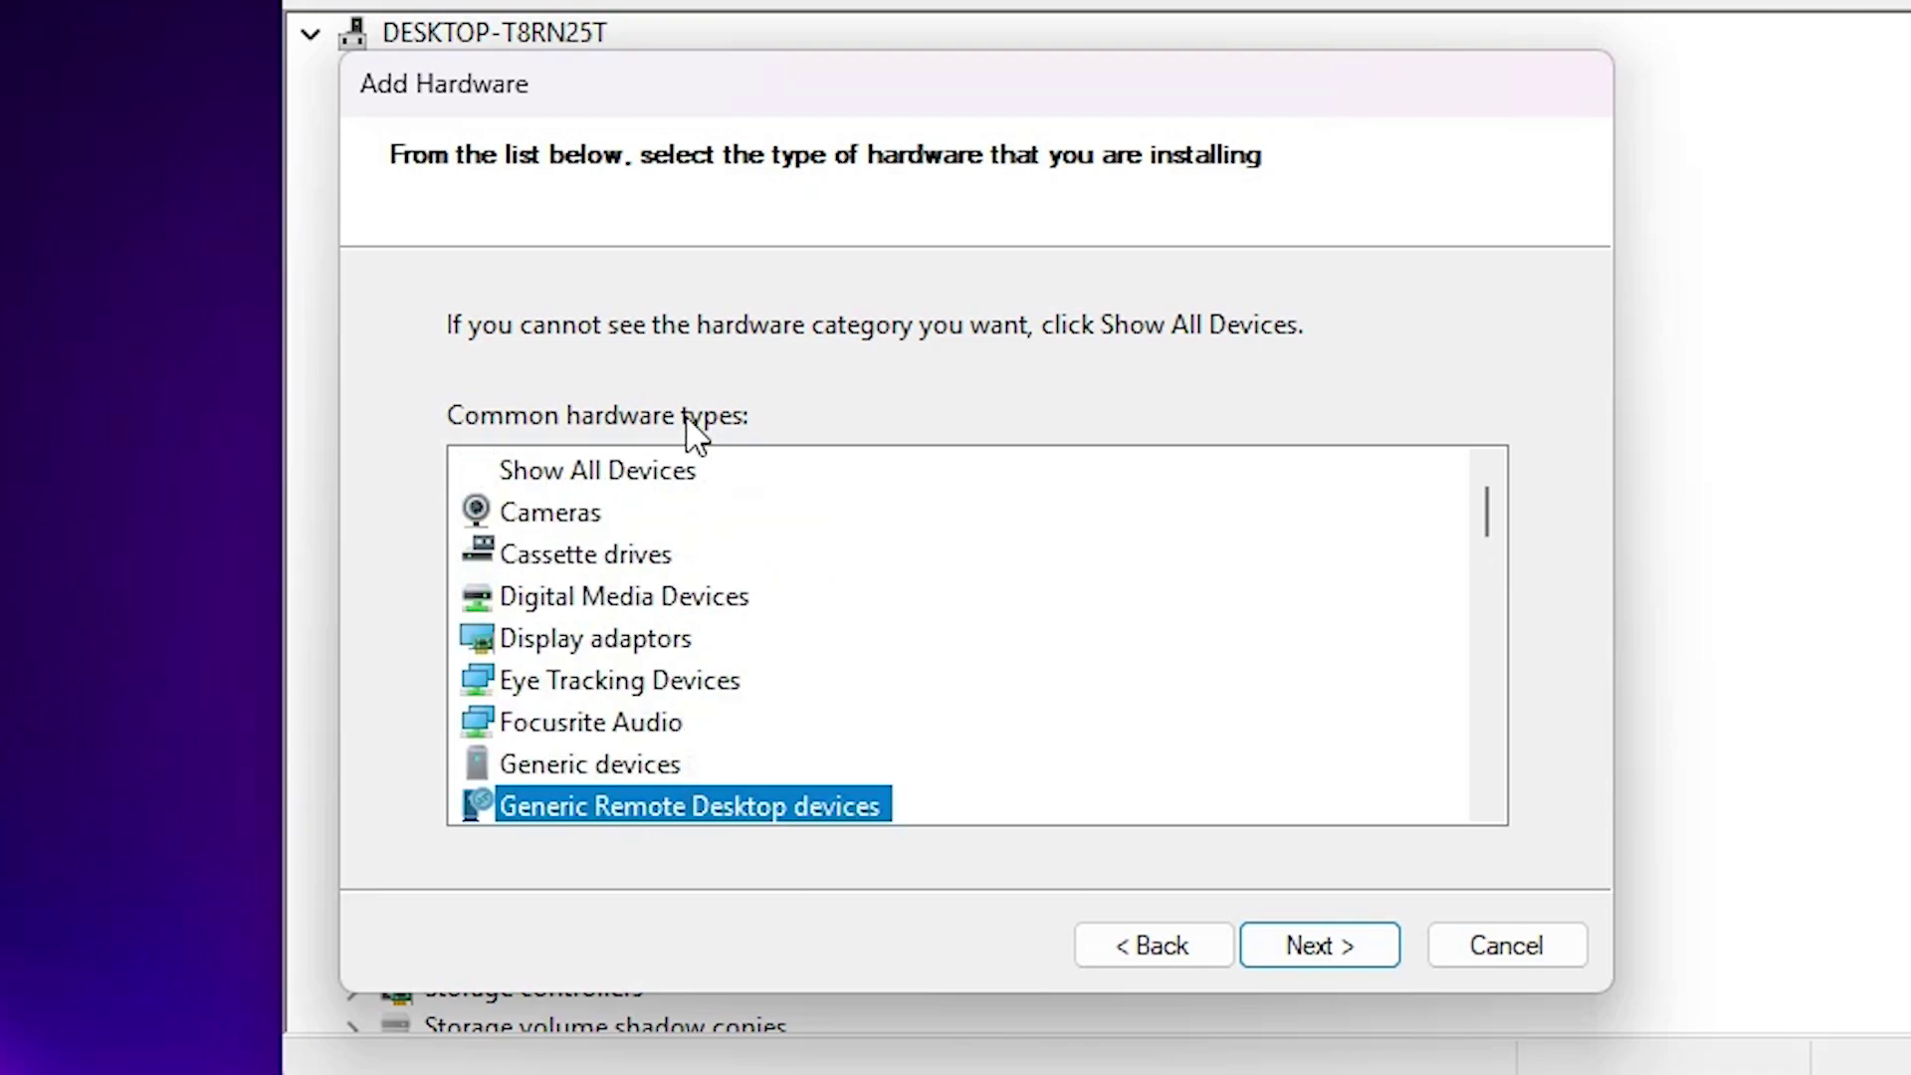
scroll(598, 717, "down", 1)
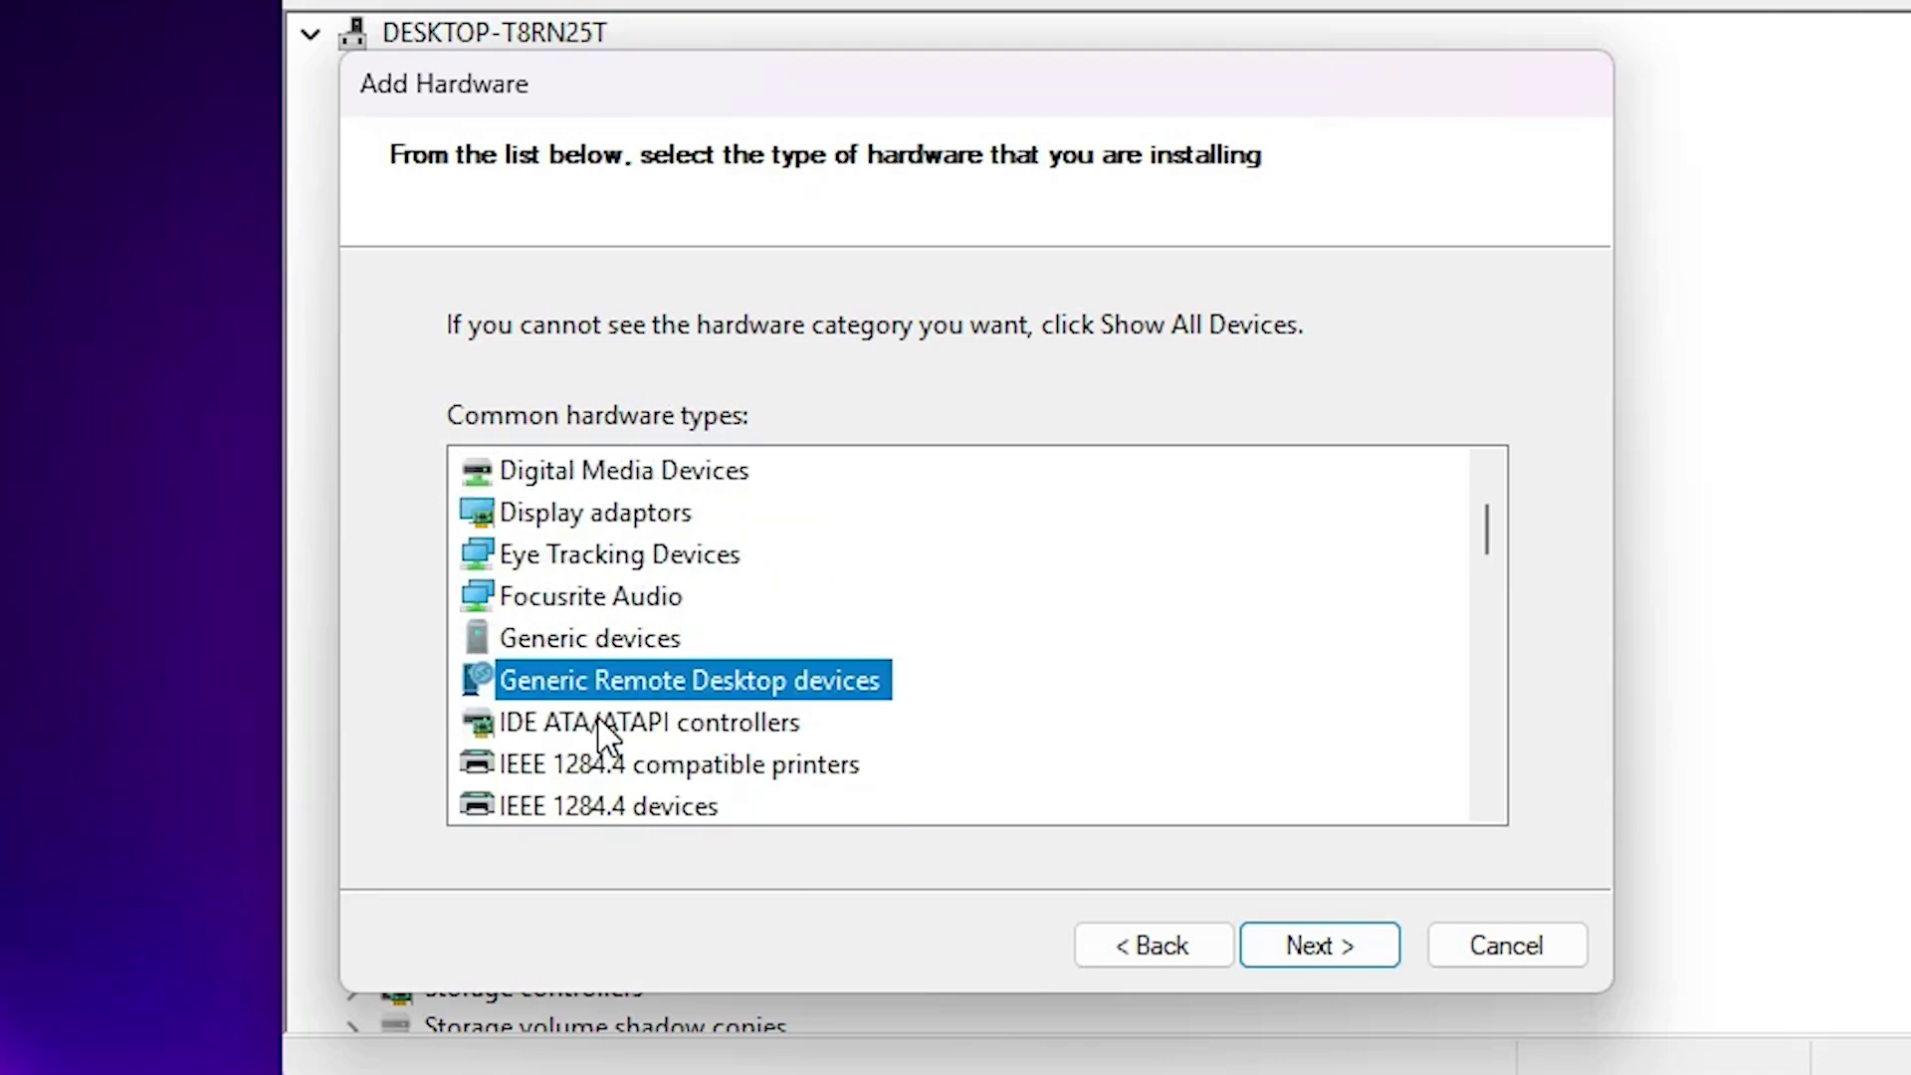
scroll(601, 724, "up", 1)
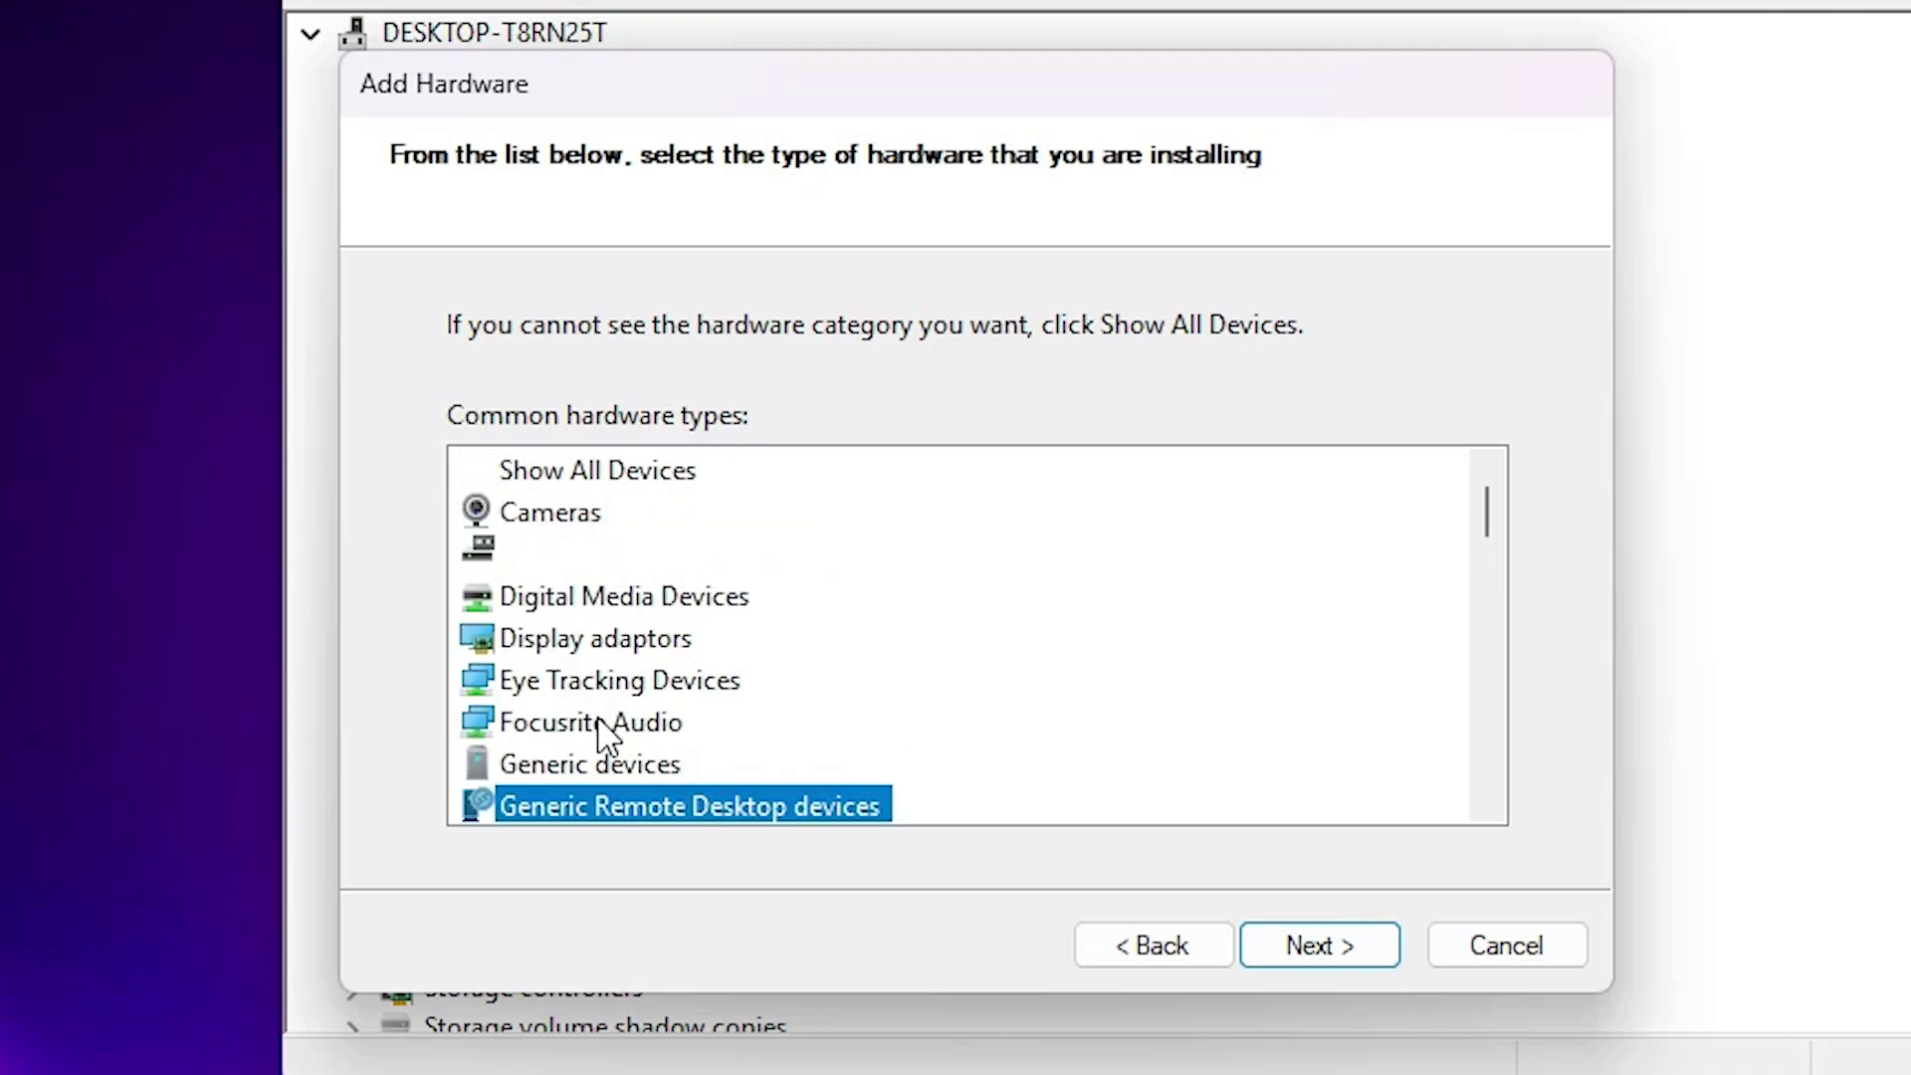
Pick Eye Tracking Devices, after briefly checking Cameras, to list its drivers.
left_click(652, 676)
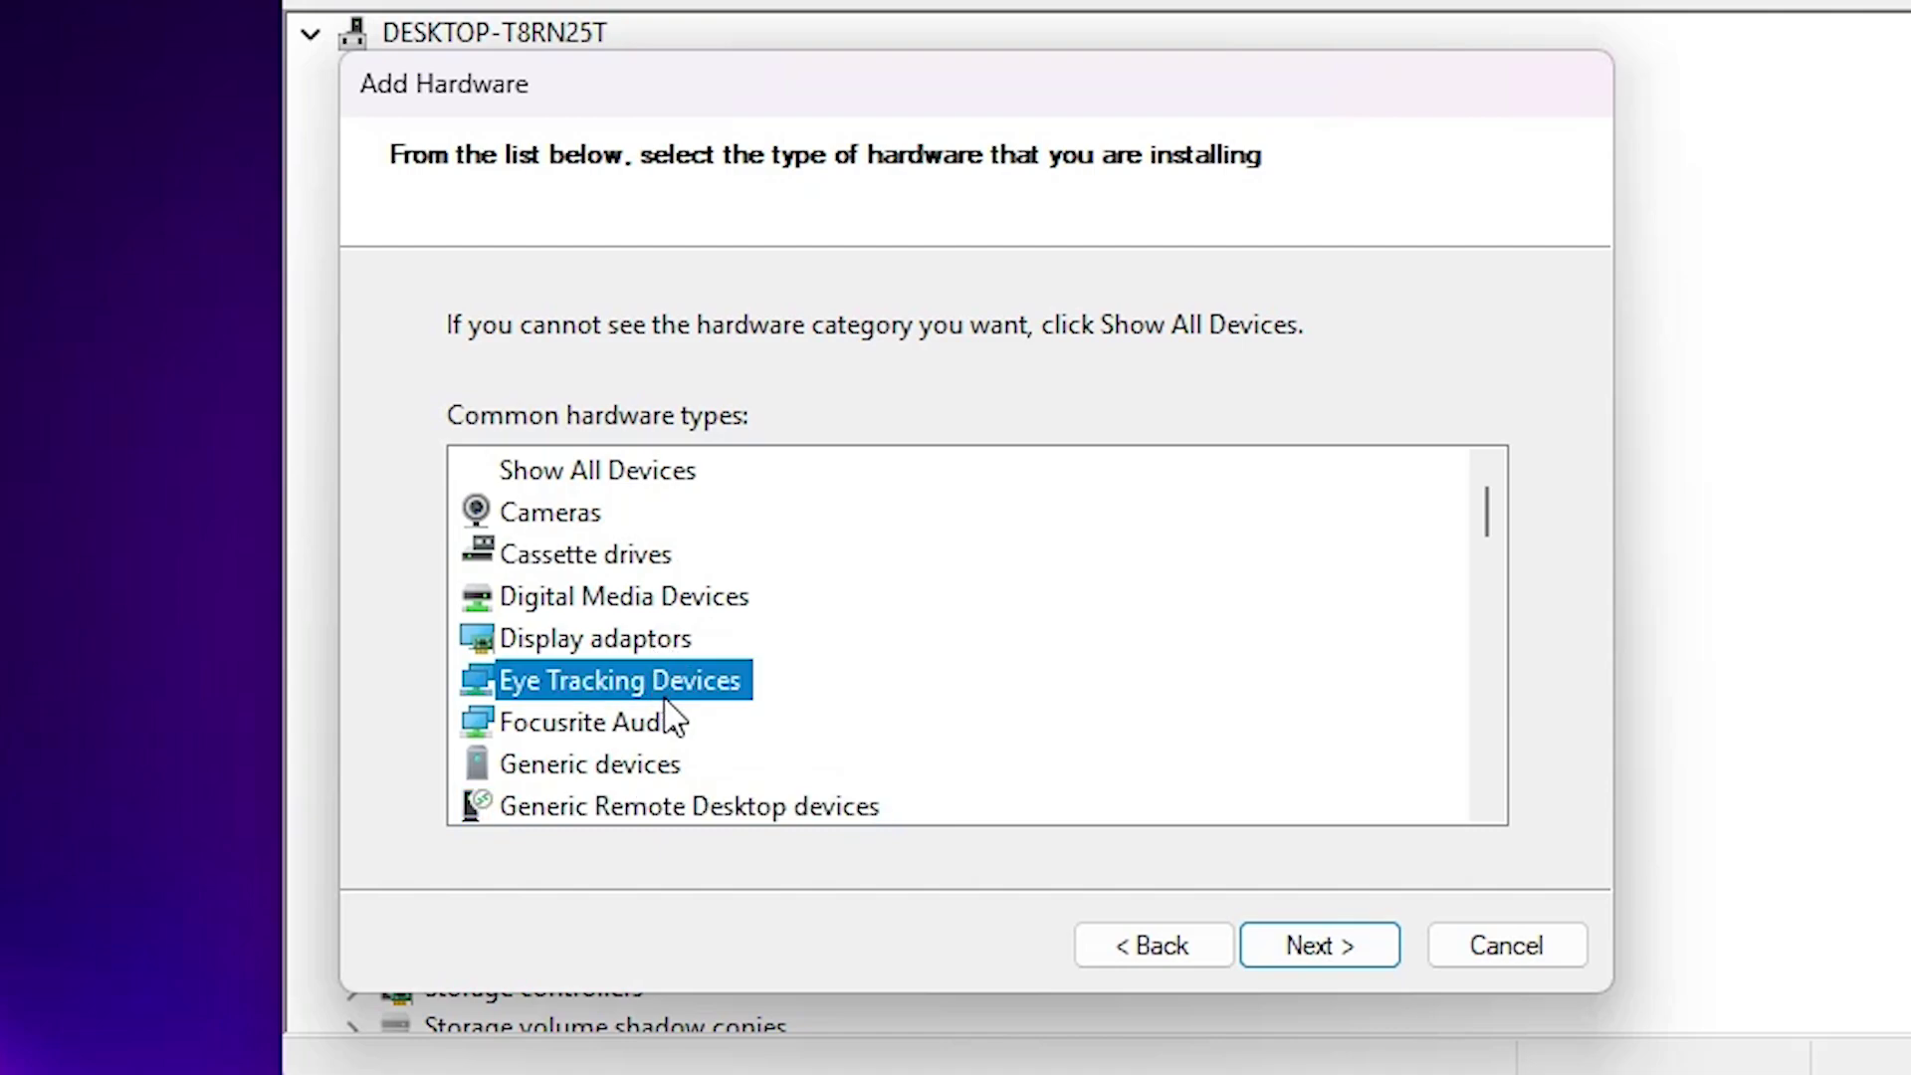
left_click(557, 513)
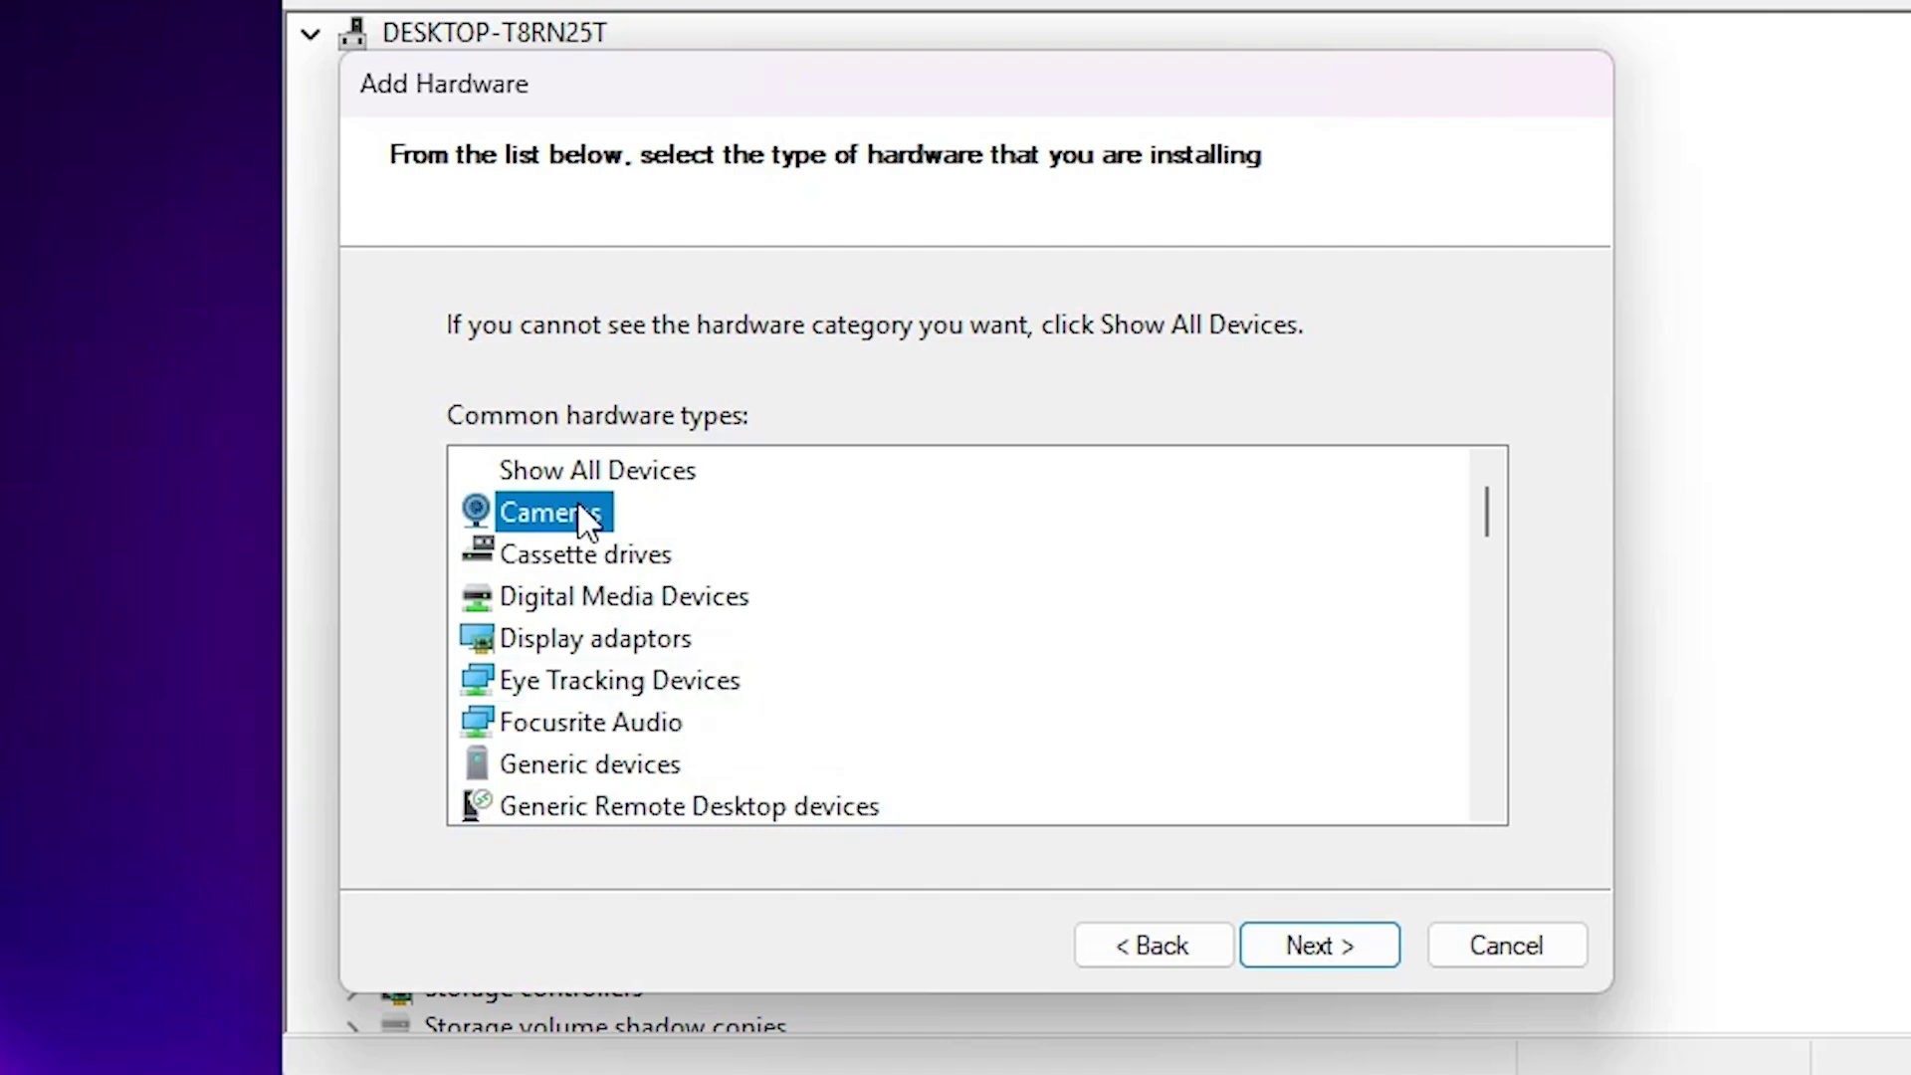
left_click(1318, 964)
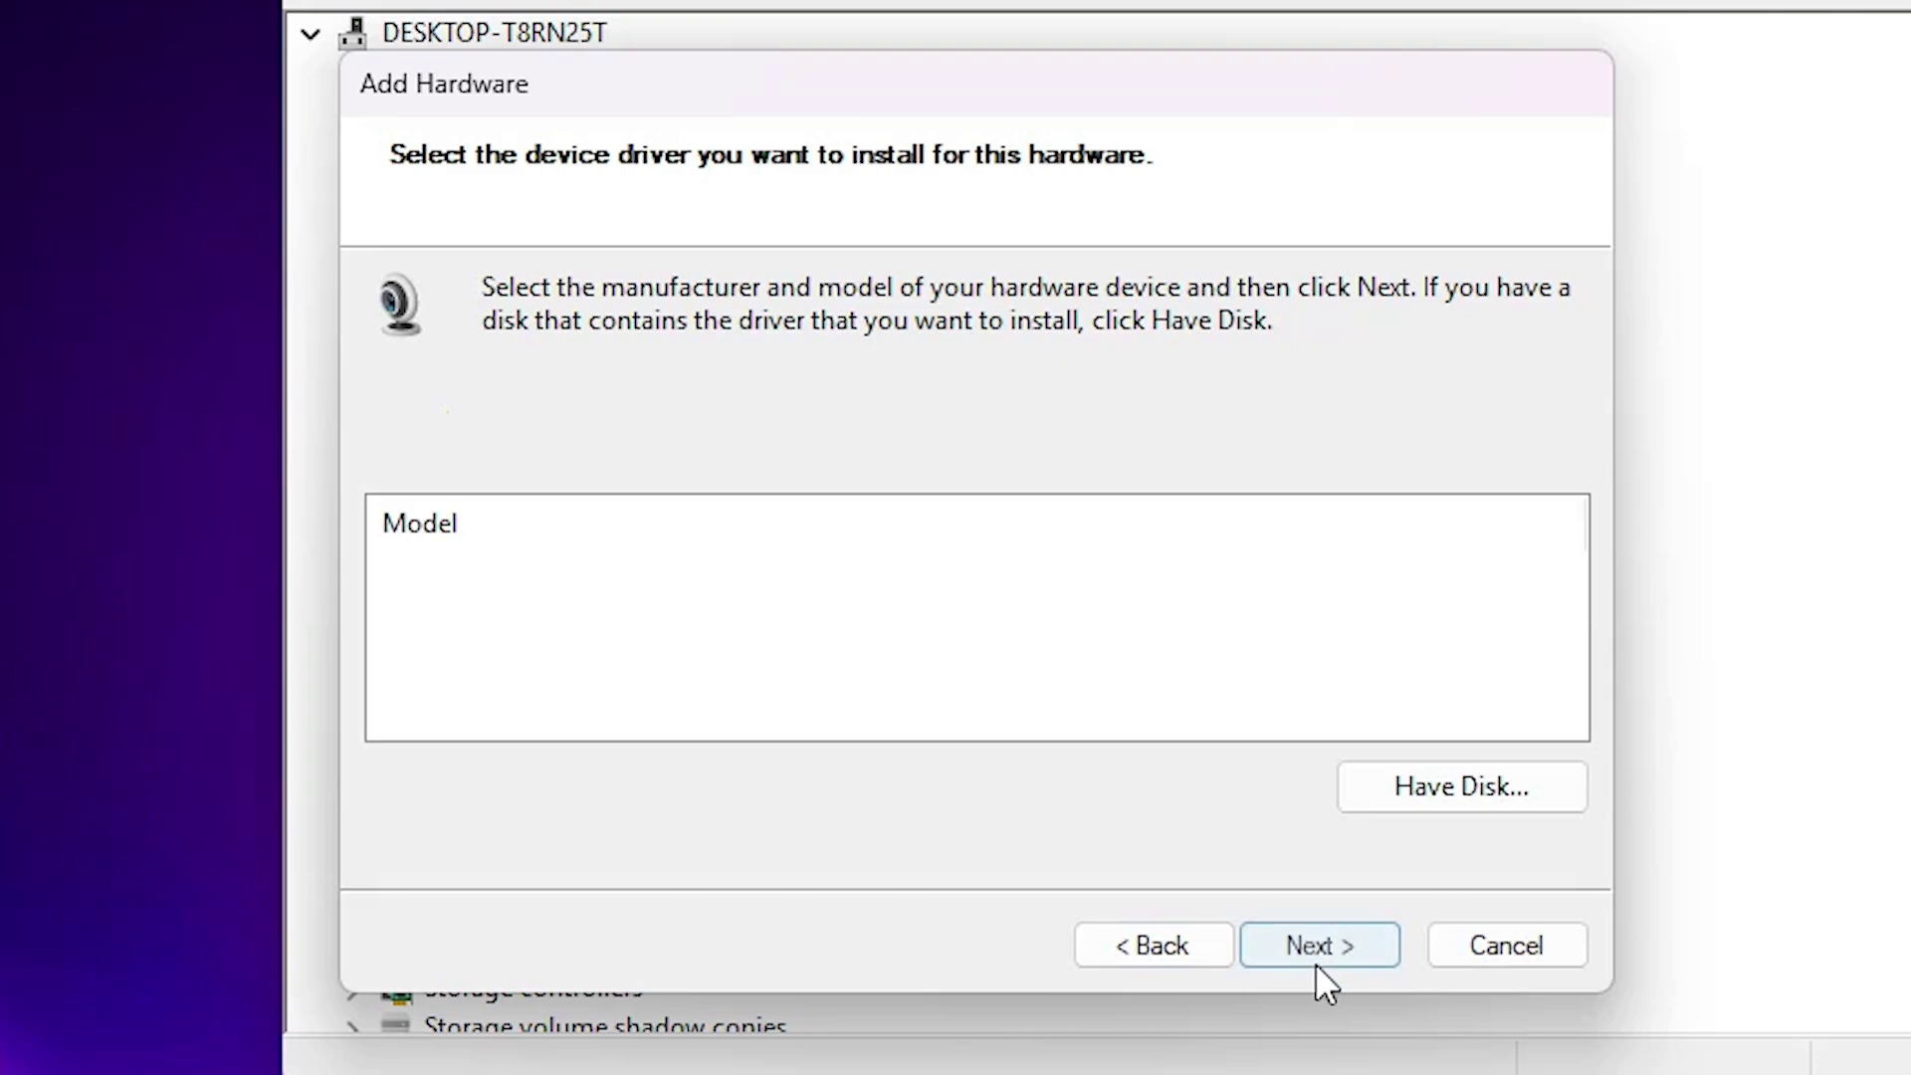
left_click(1192, 945)
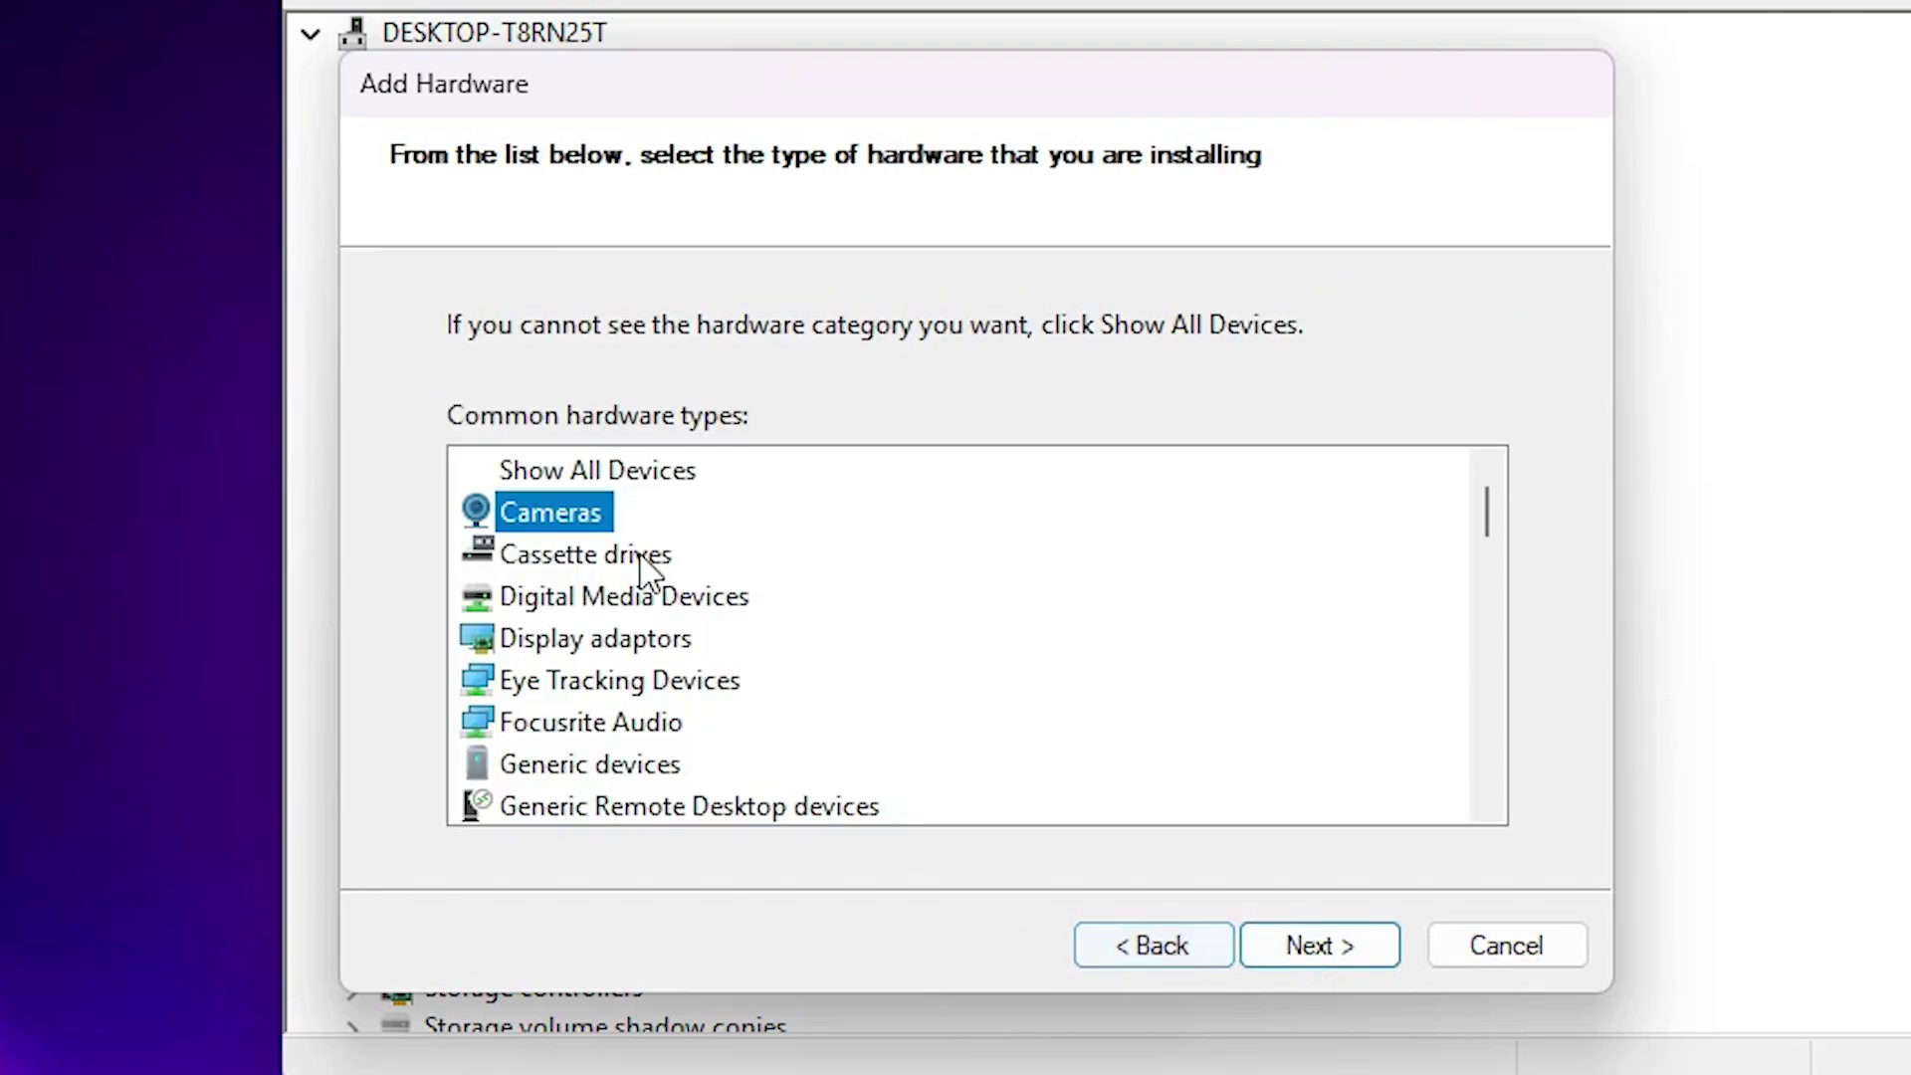
left_click(645, 685)
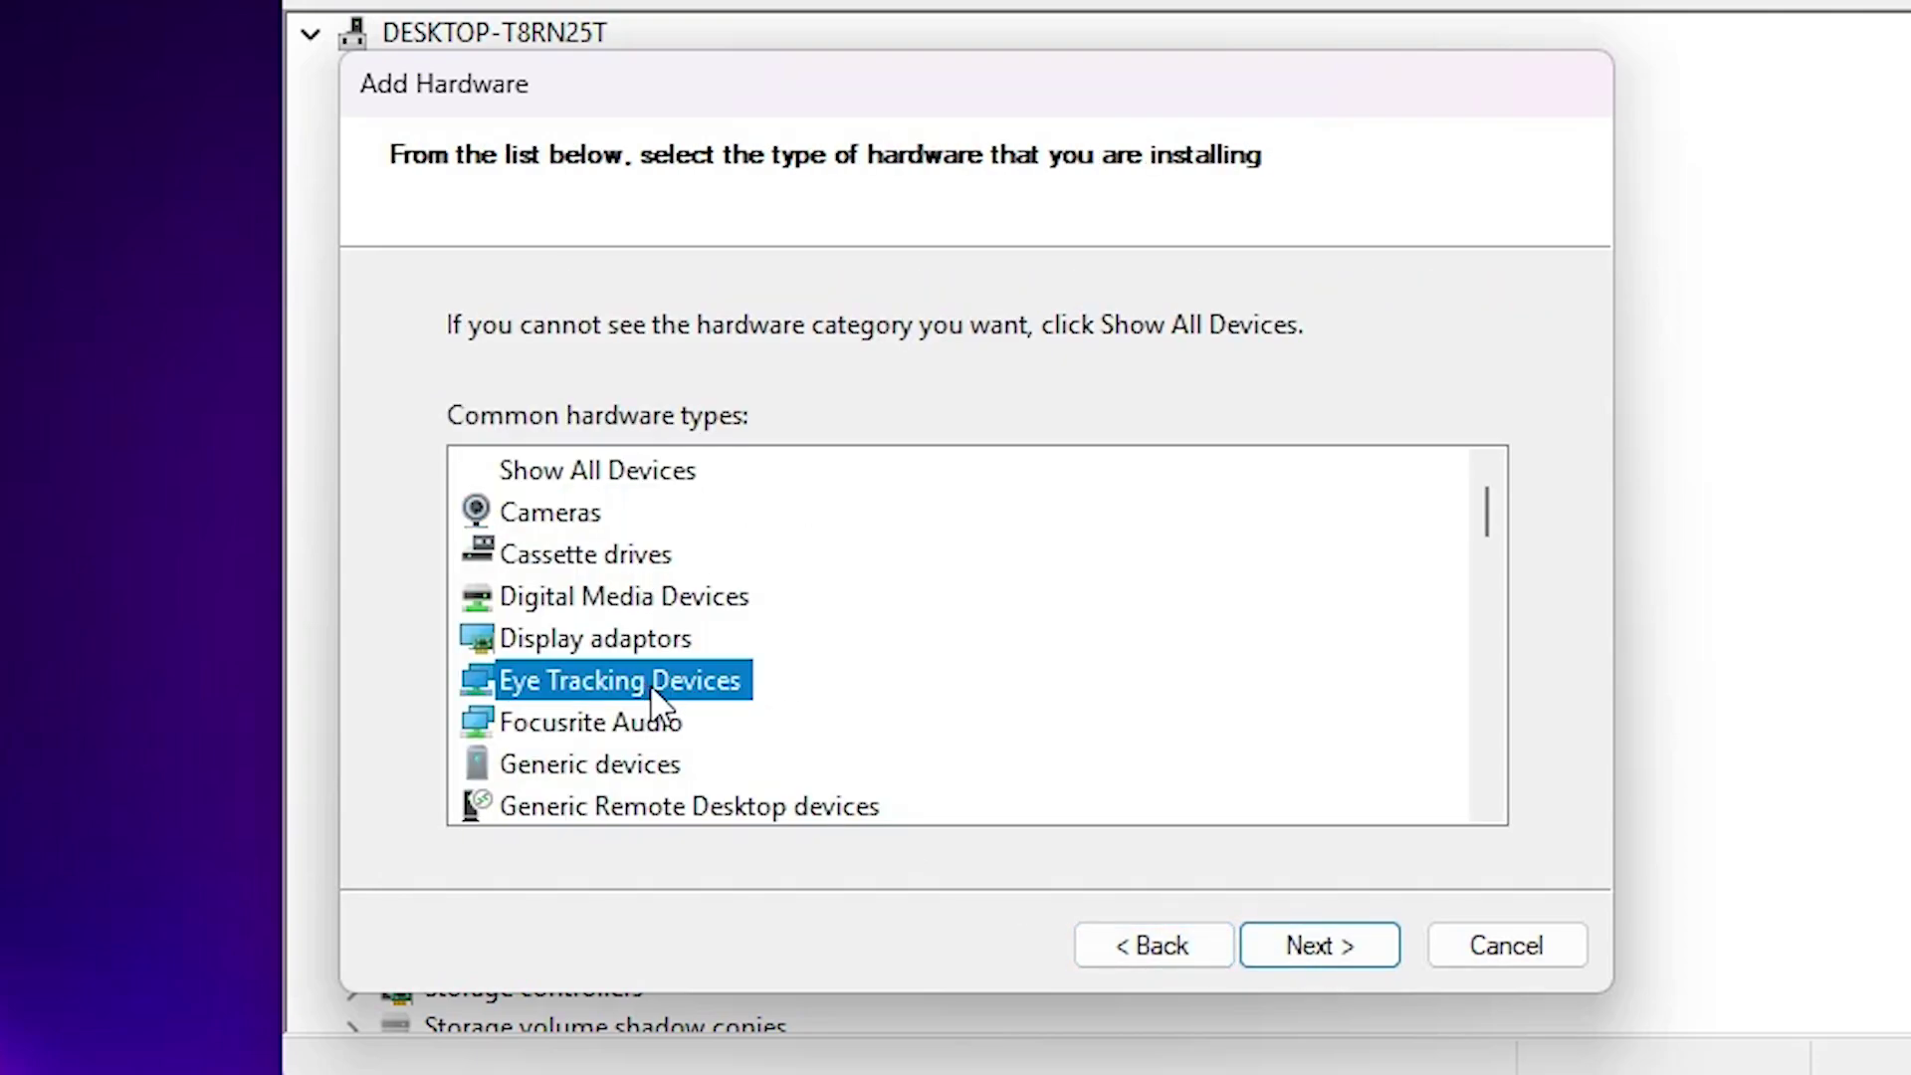
left_click(1332, 944)
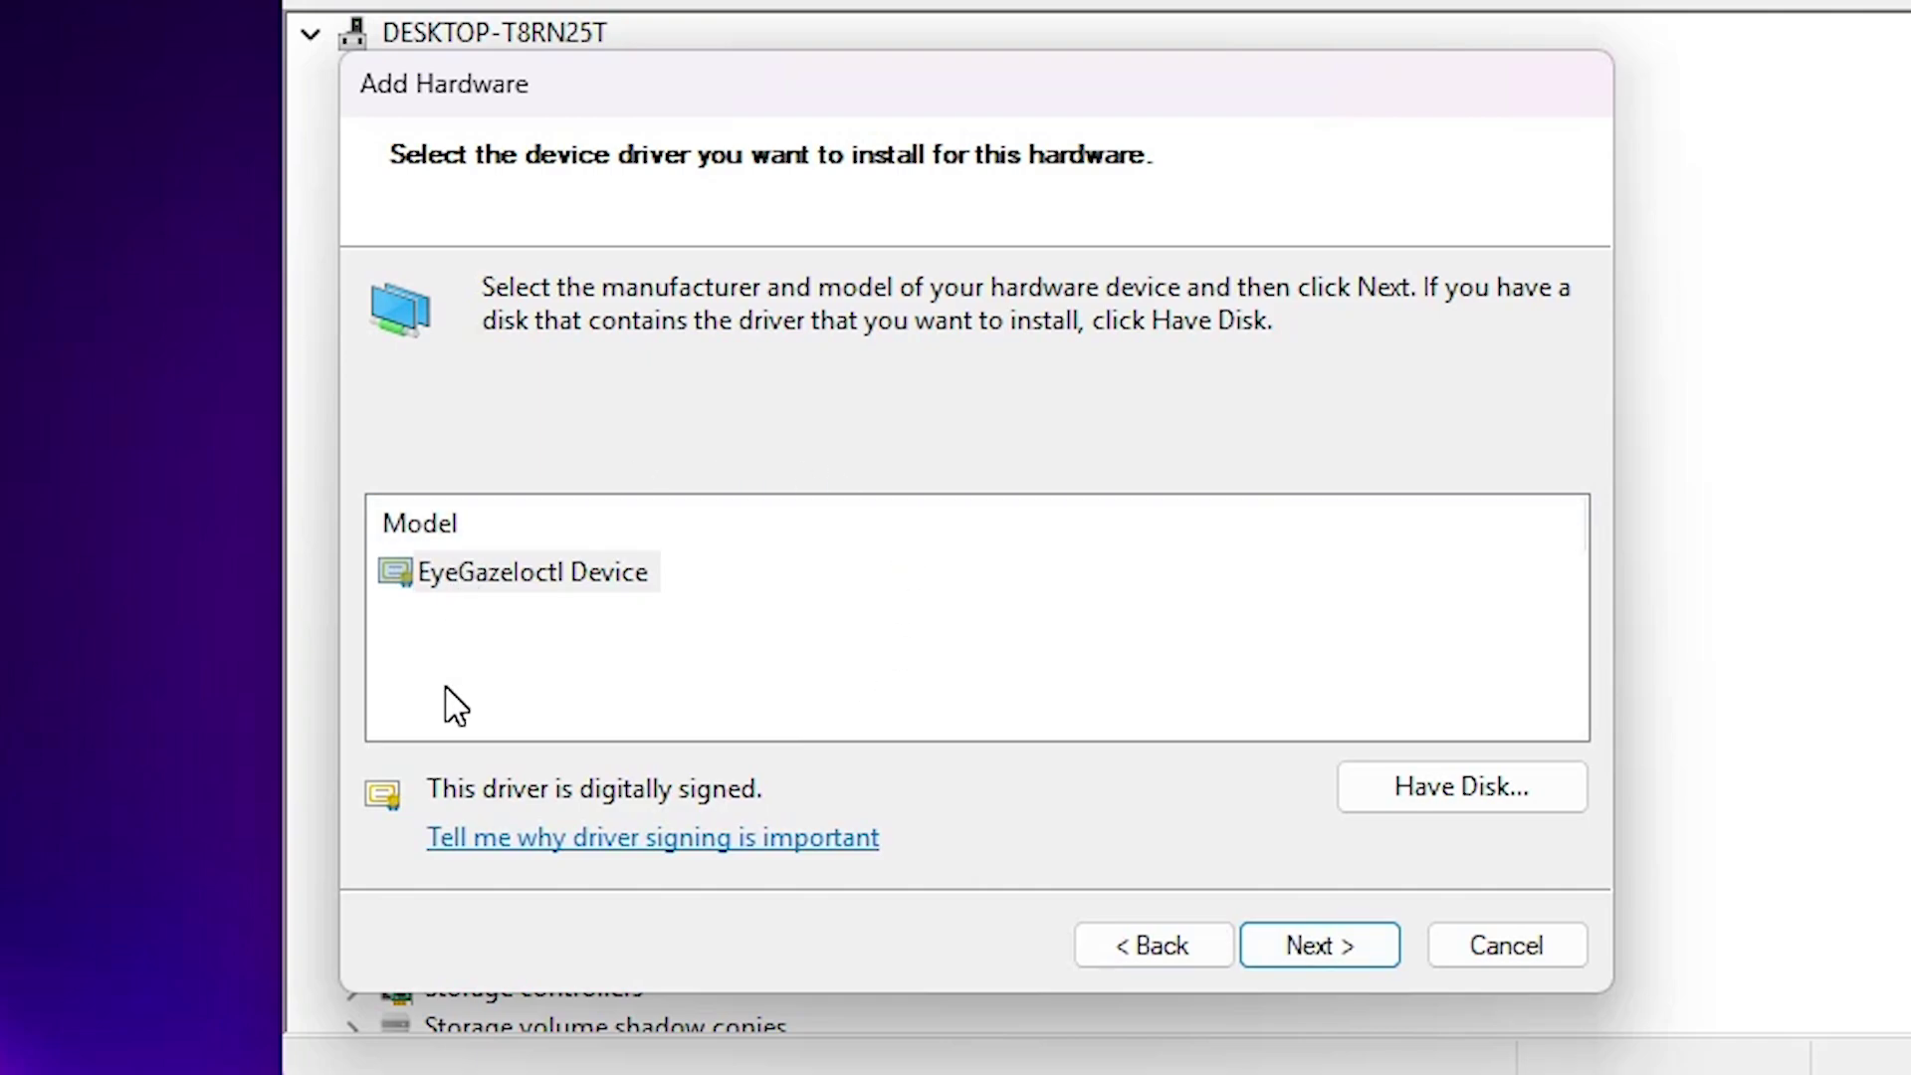
Install the EyeGazeIoctl Device driver and finish the wizard.
left_click(490, 574)
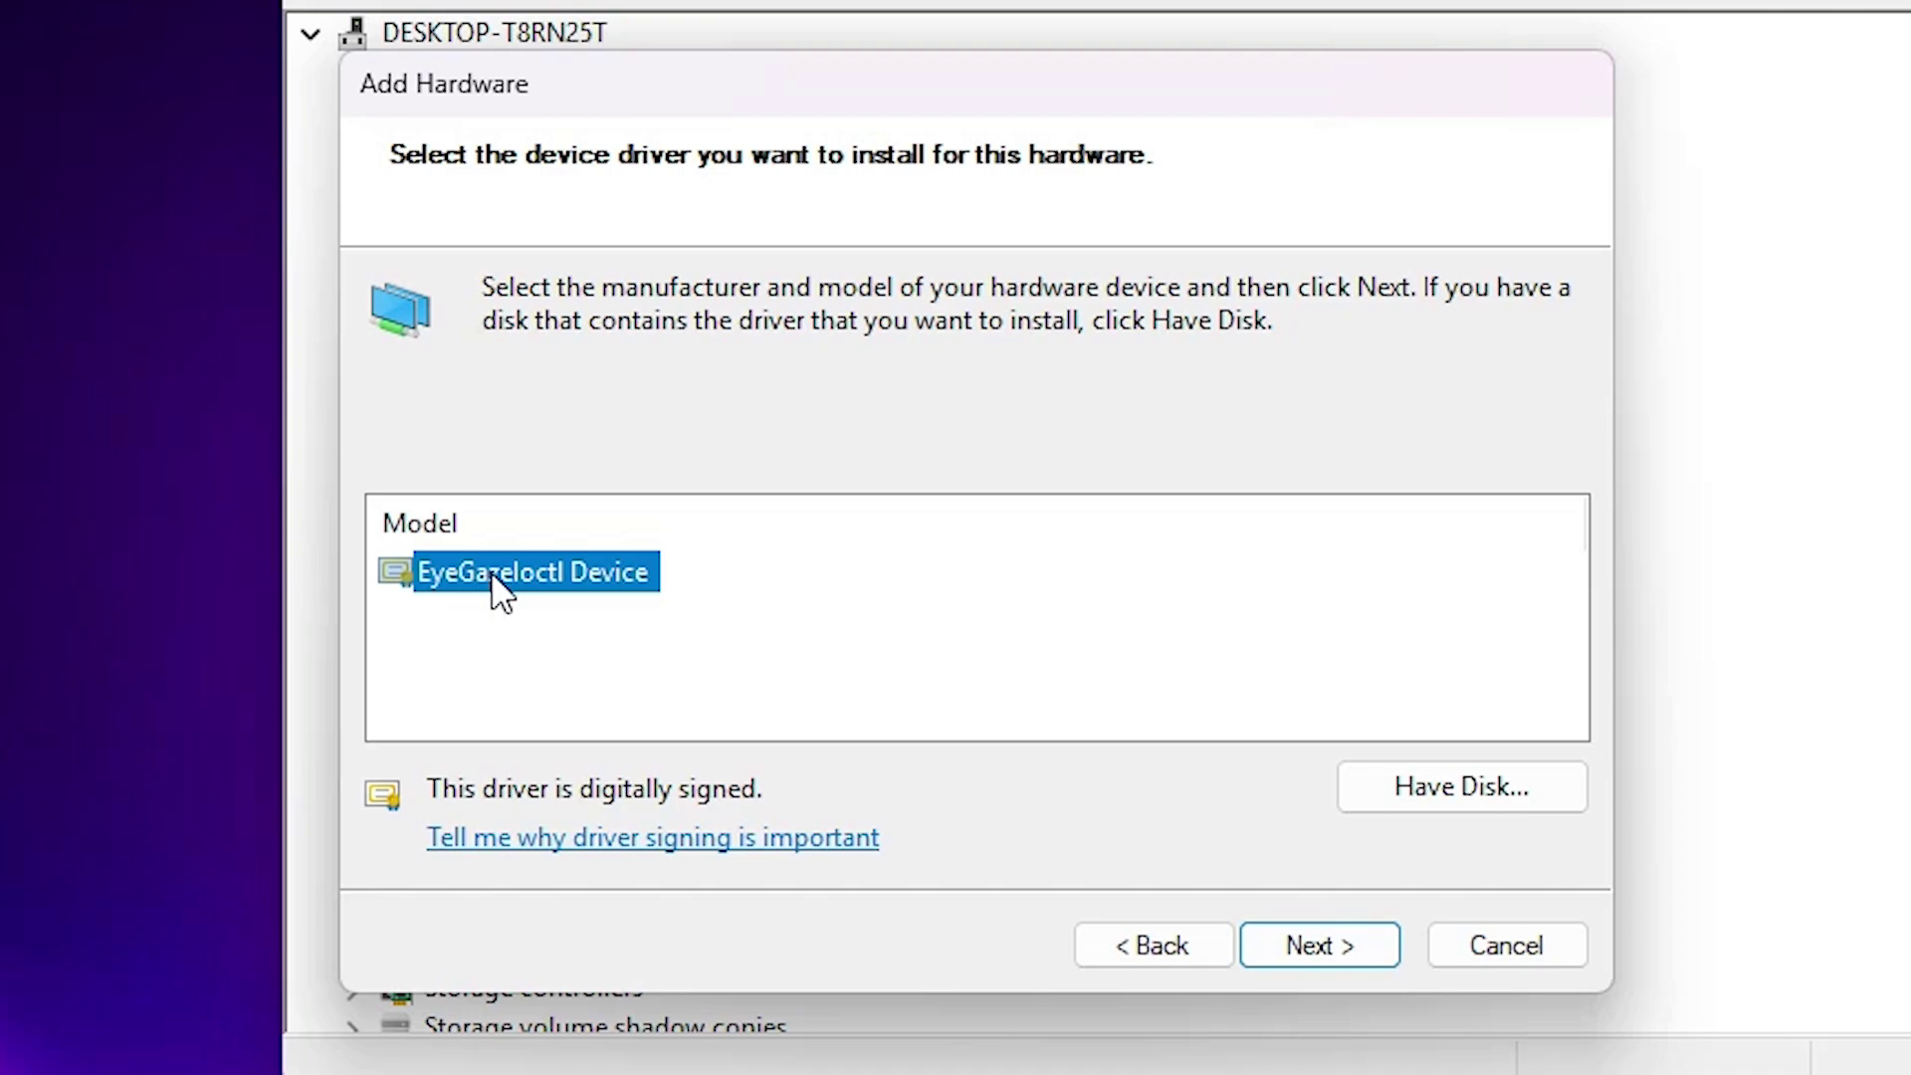
left_click(1377, 944)
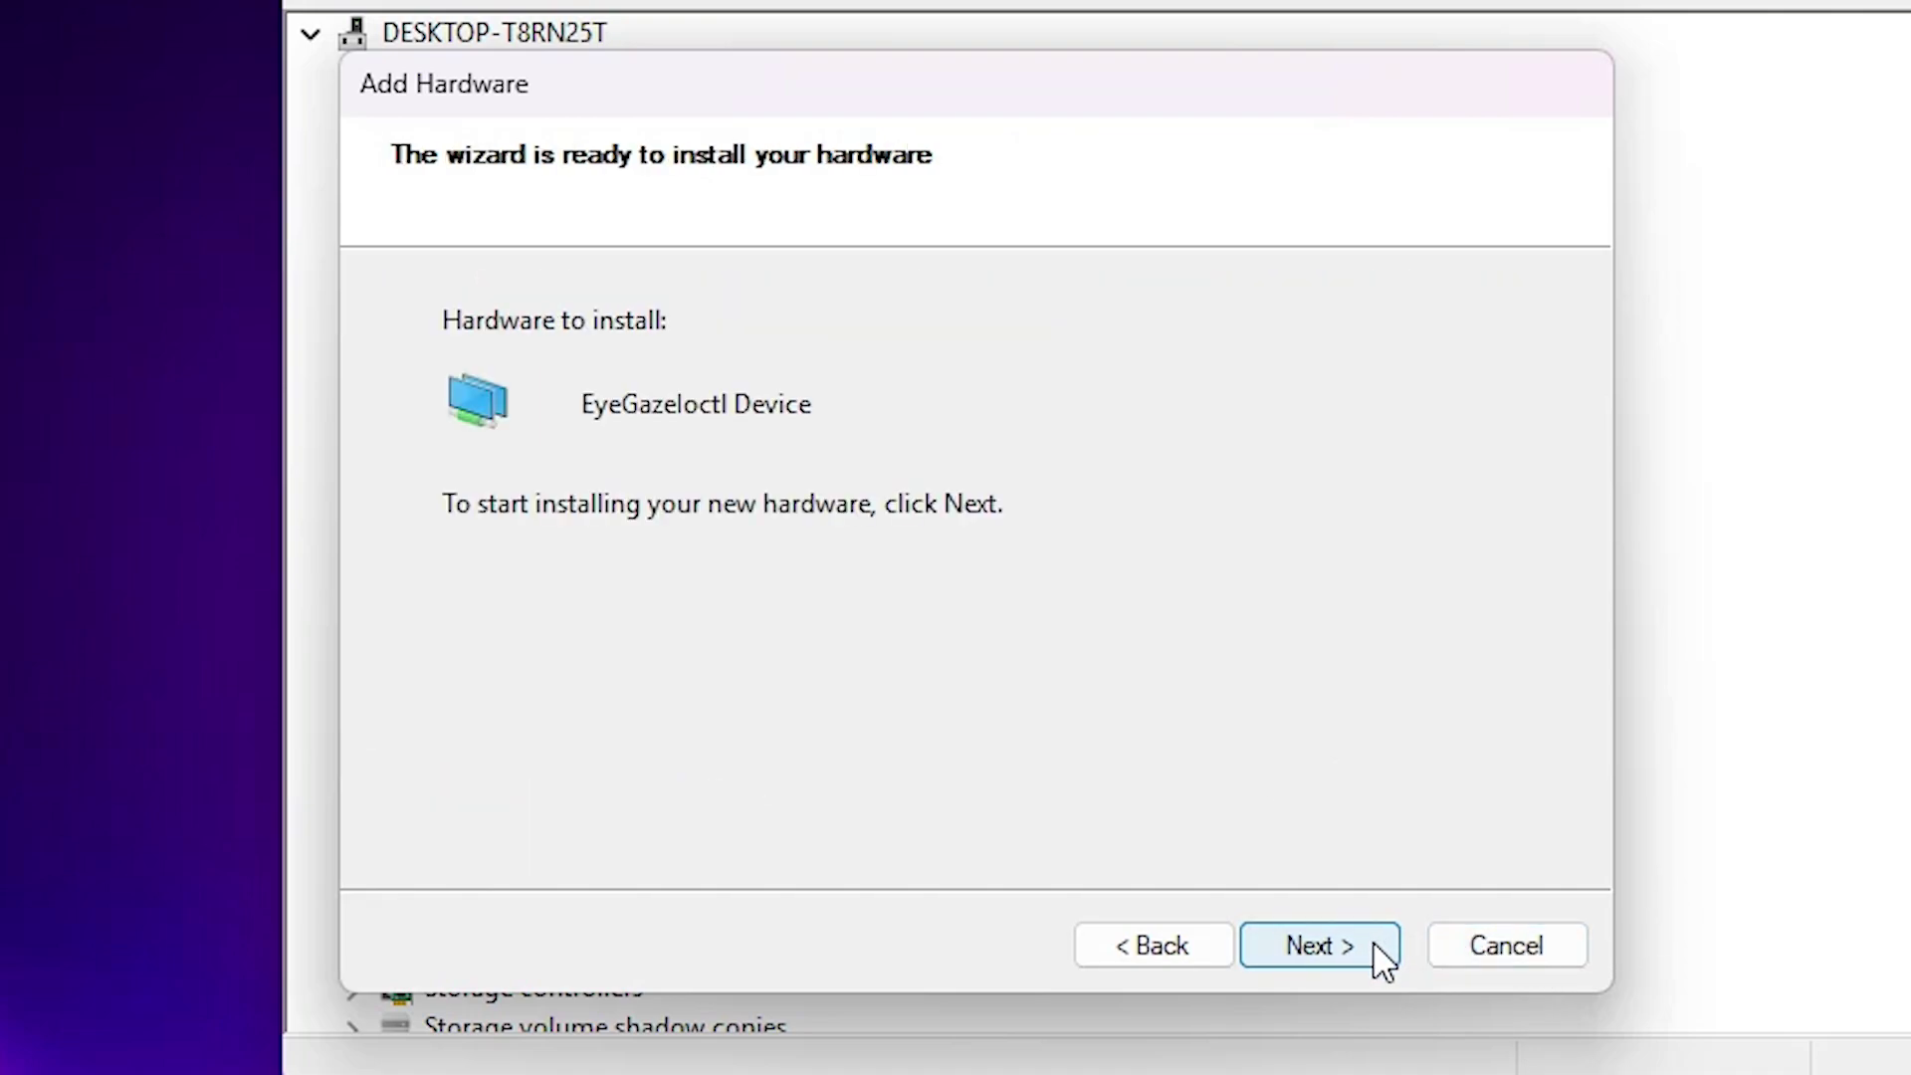
left_click(1373, 942)
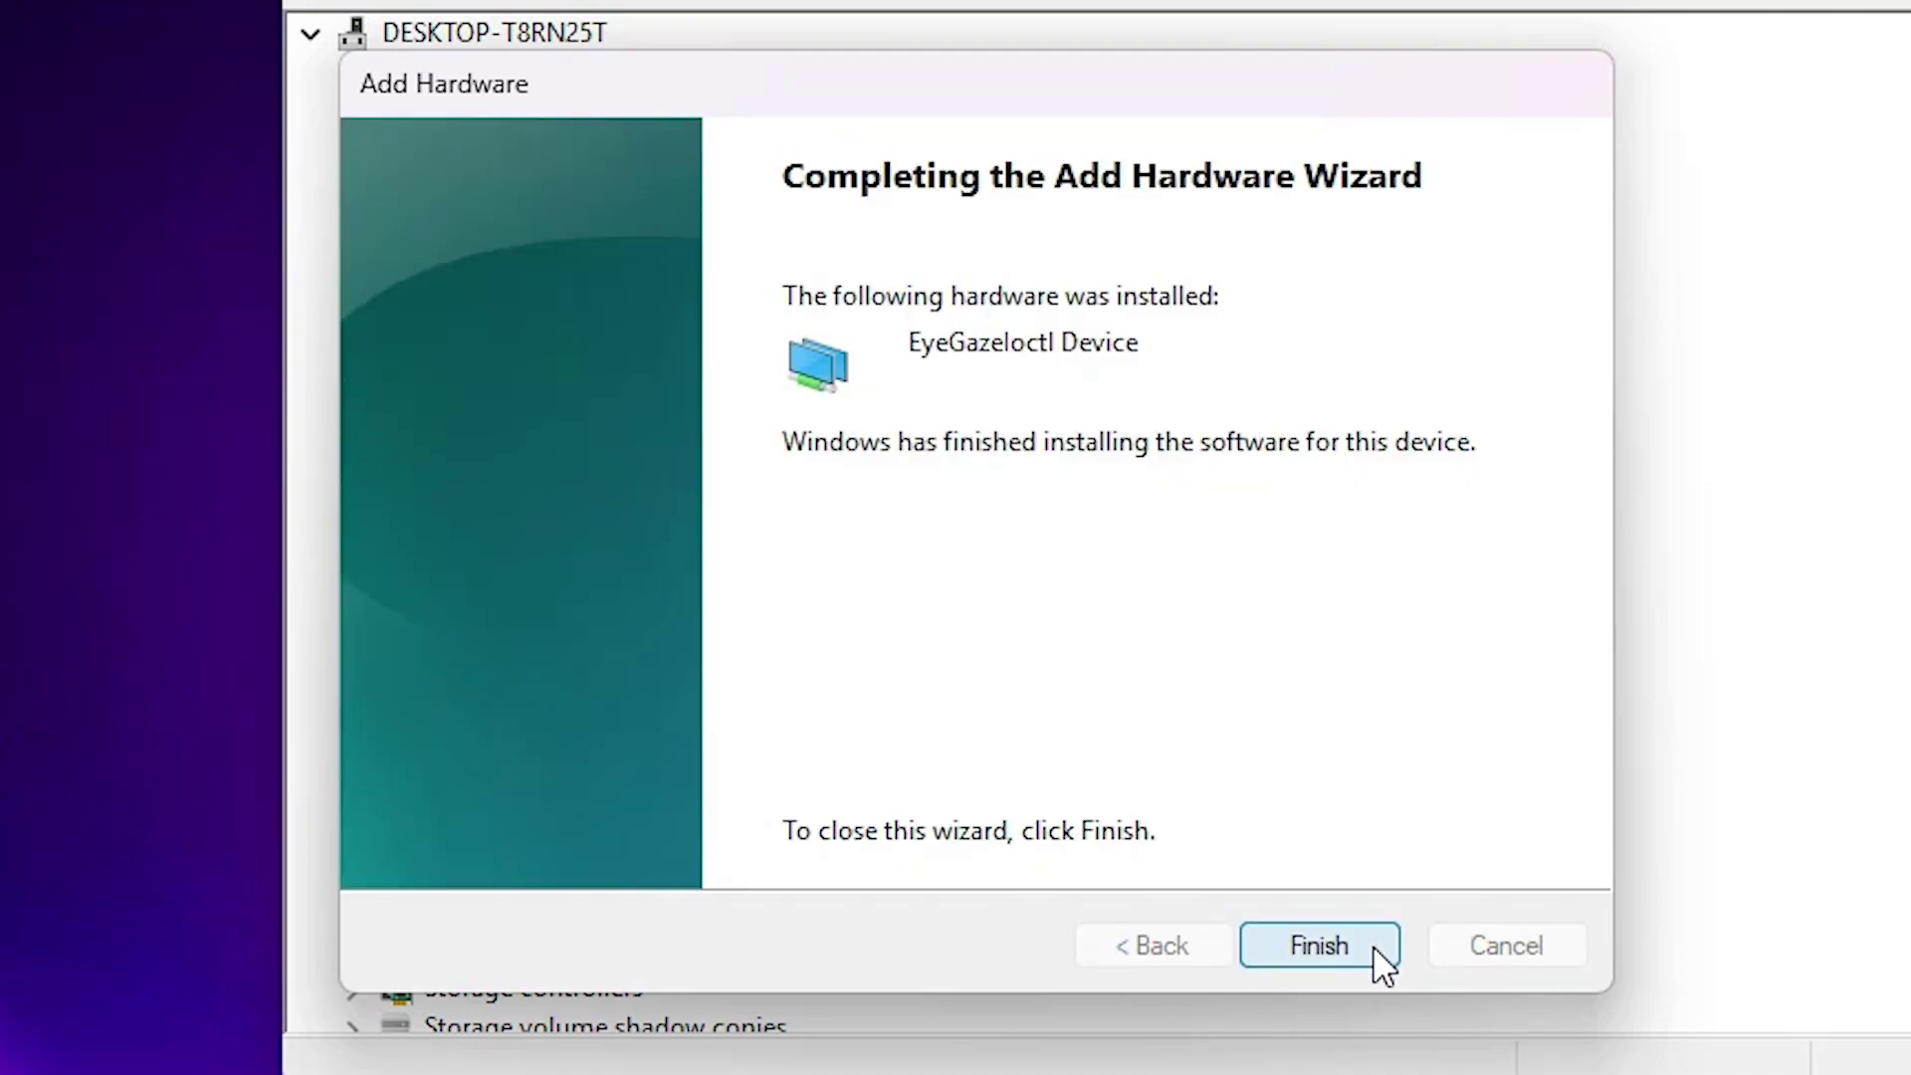
left_click(1374, 945)
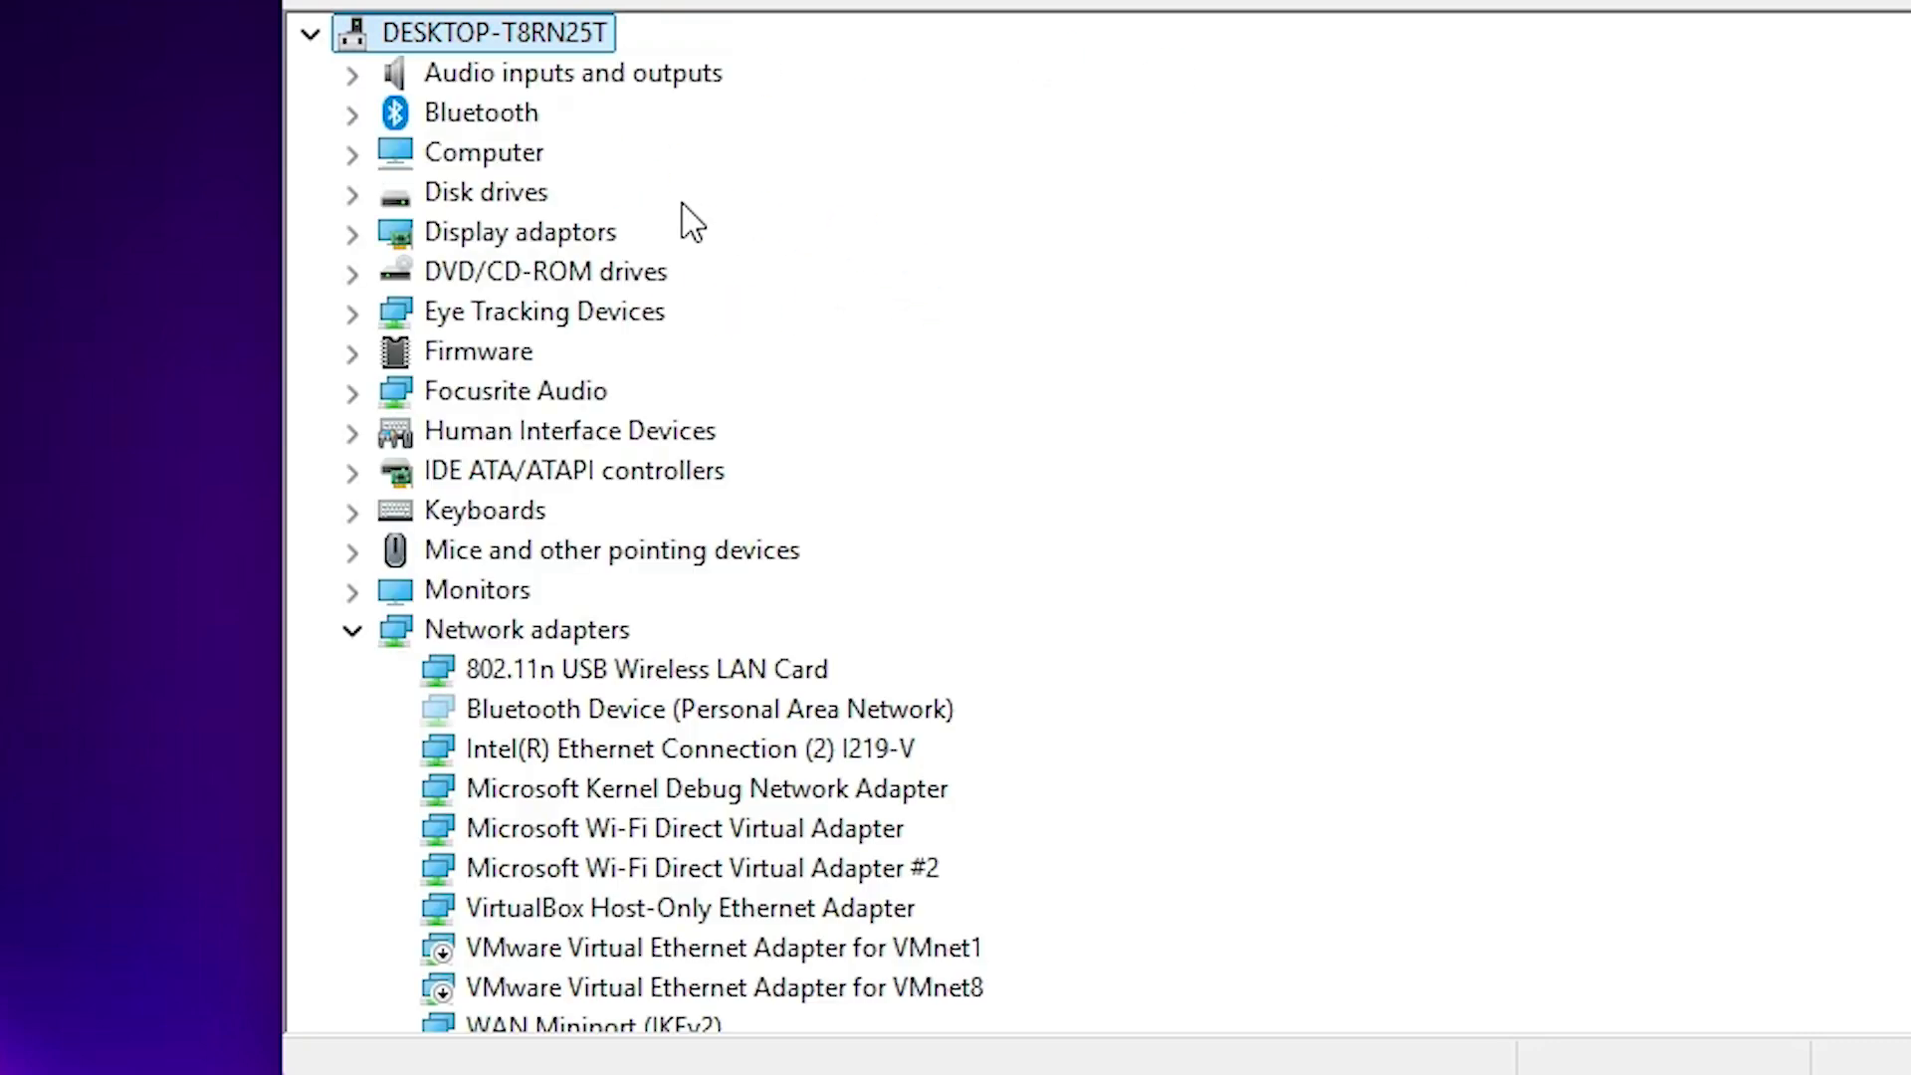